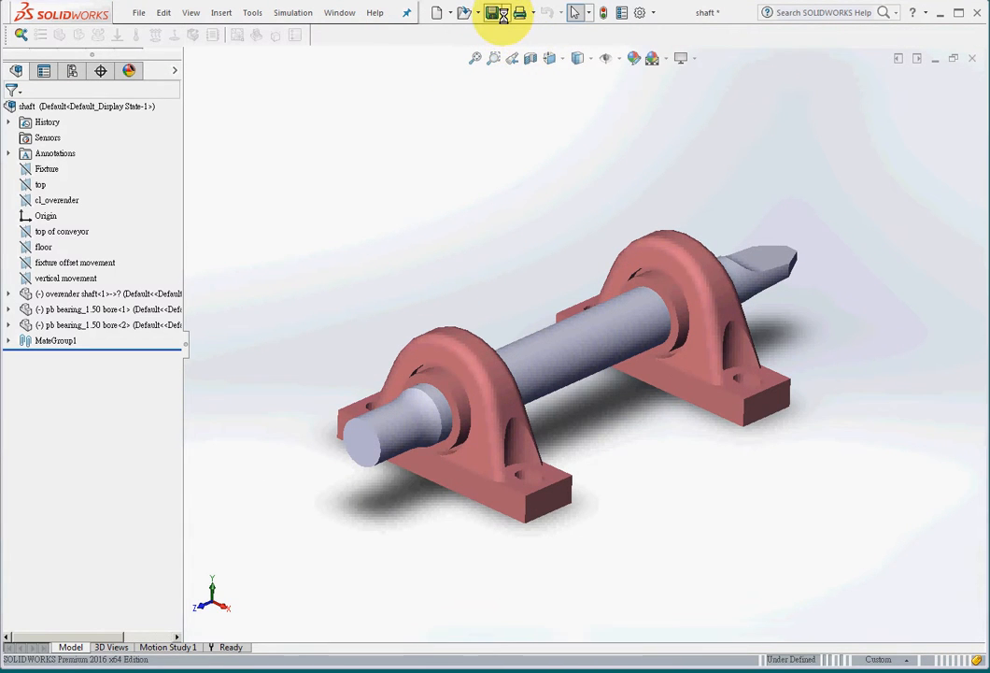
Step: Save the shaft assembly to the Desktop, keeping the file name shaft and the Assembly file type
{"action": "left_click", "coordinate": [504, 16]}
{"action": "left_click", "coordinate": [522, 47]}
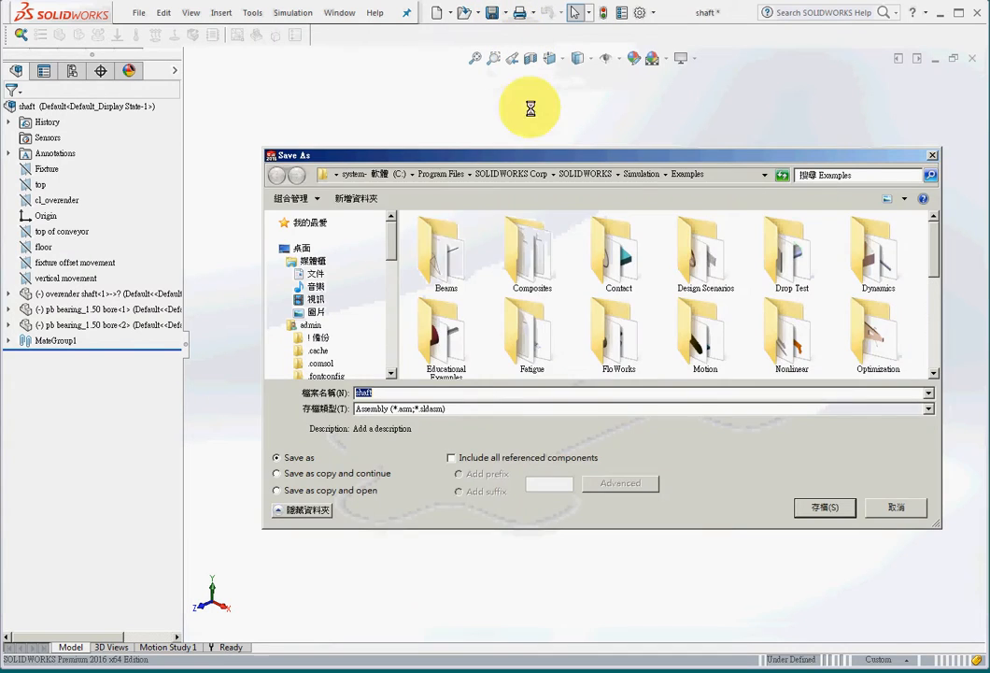
{"action": "left_click", "coordinate": [306, 247]}
{"action": "left_click", "coordinate": [823, 509]}
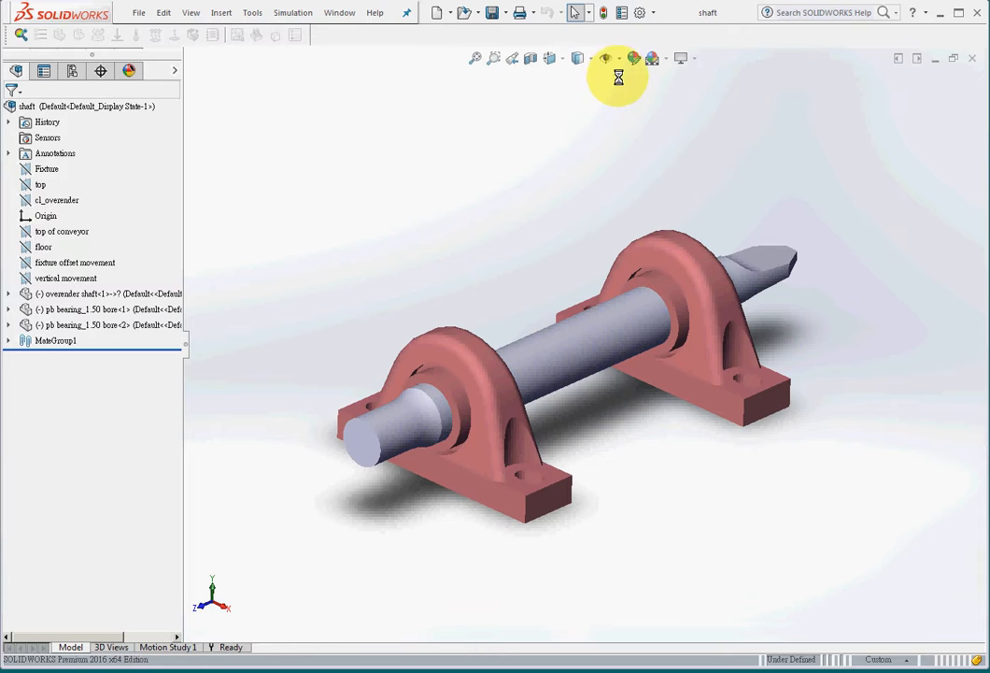
Step: Check in the add-ins list that SOLIDWORKS Simulation is enabled
{"action": "left_click", "coordinate": [652, 13]}
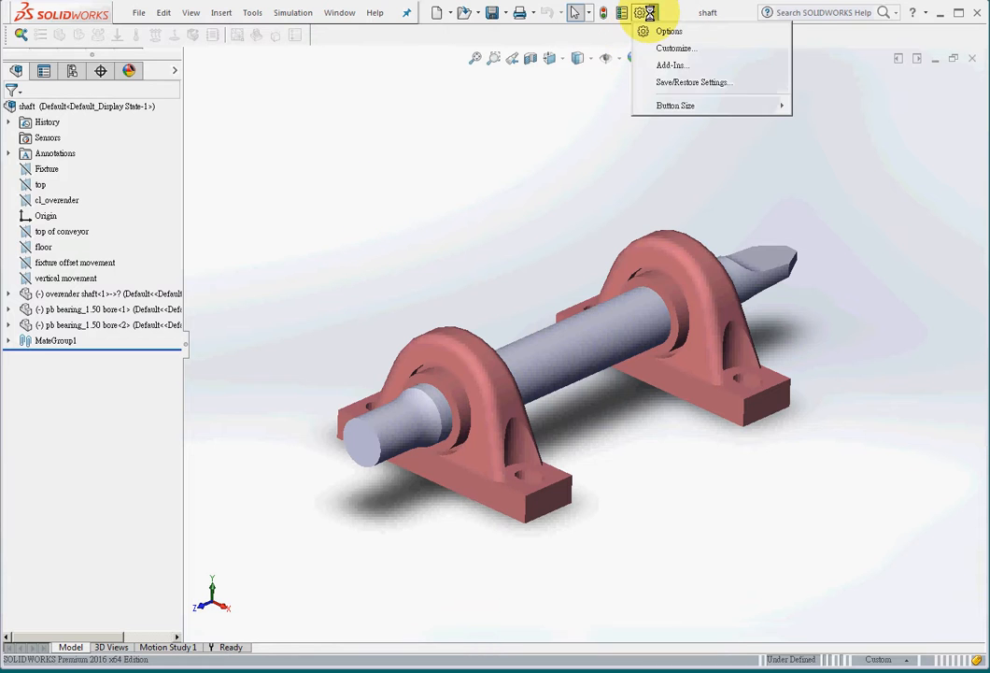
{"action": "left_click", "coordinate": [688, 66]}
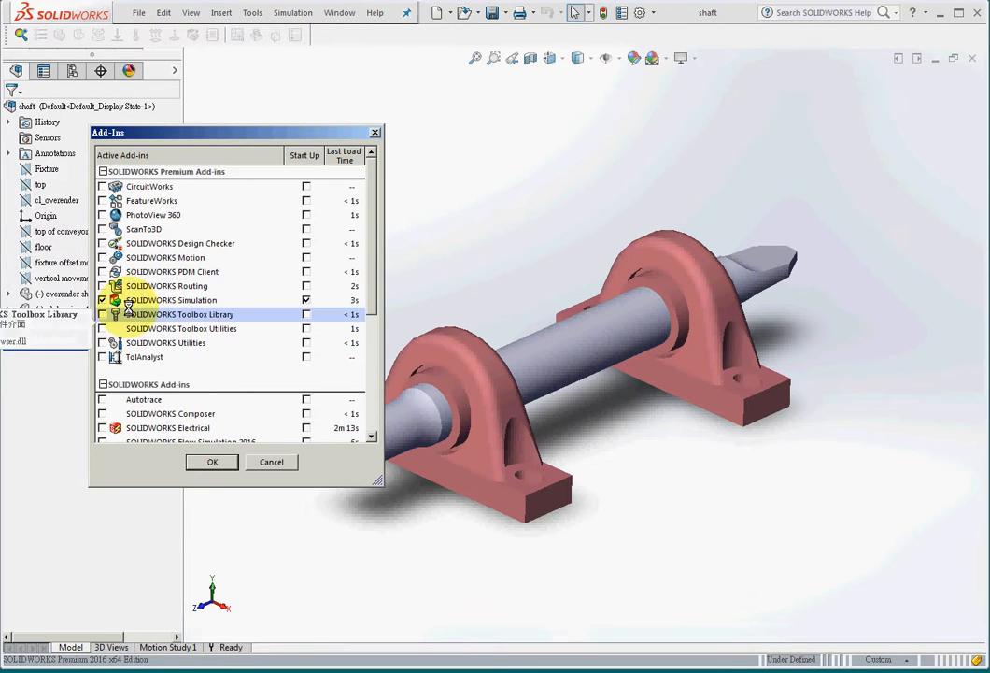
{"action": "left_click", "coordinate": [266, 463]}
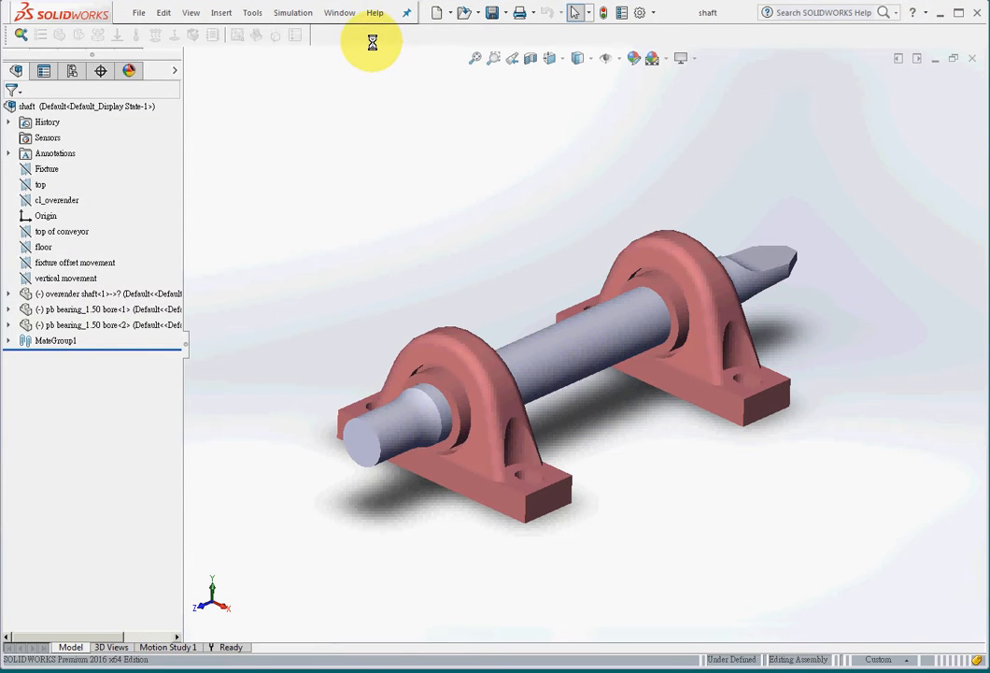
Step: Undock the Simulation toolbar and float it over the upper part of the graphics area
{"action": "right_click", "coordinate": [372, 39]}
{"action": "left_click", "coordinate": [297, 102]}
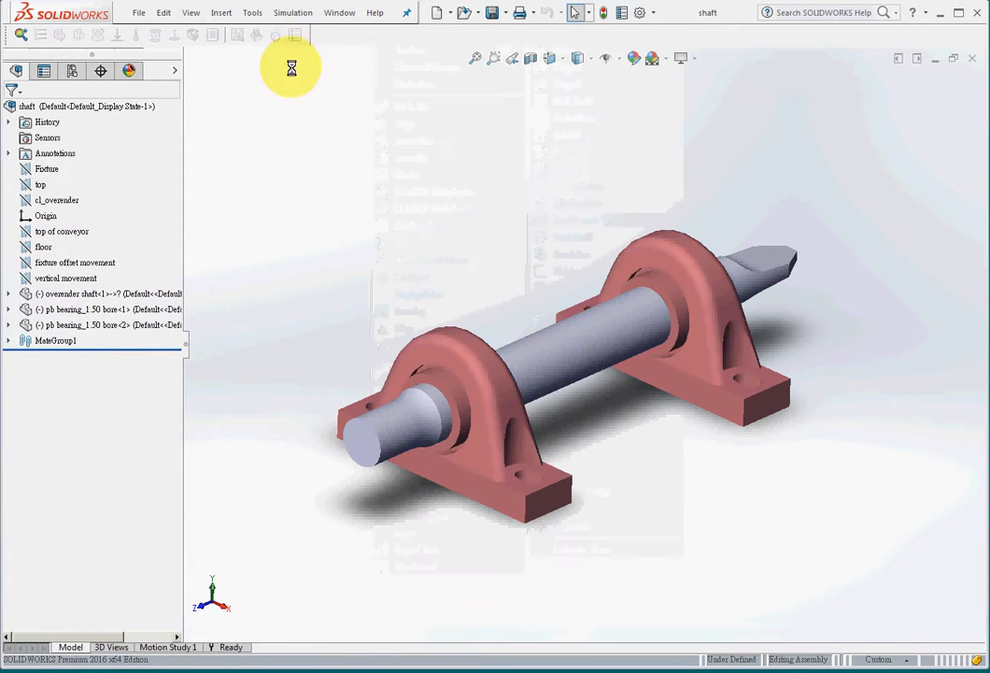
{"action": "left_click_drag", "start_coordinate": [6, 34], "coordinate": [393, 98]}
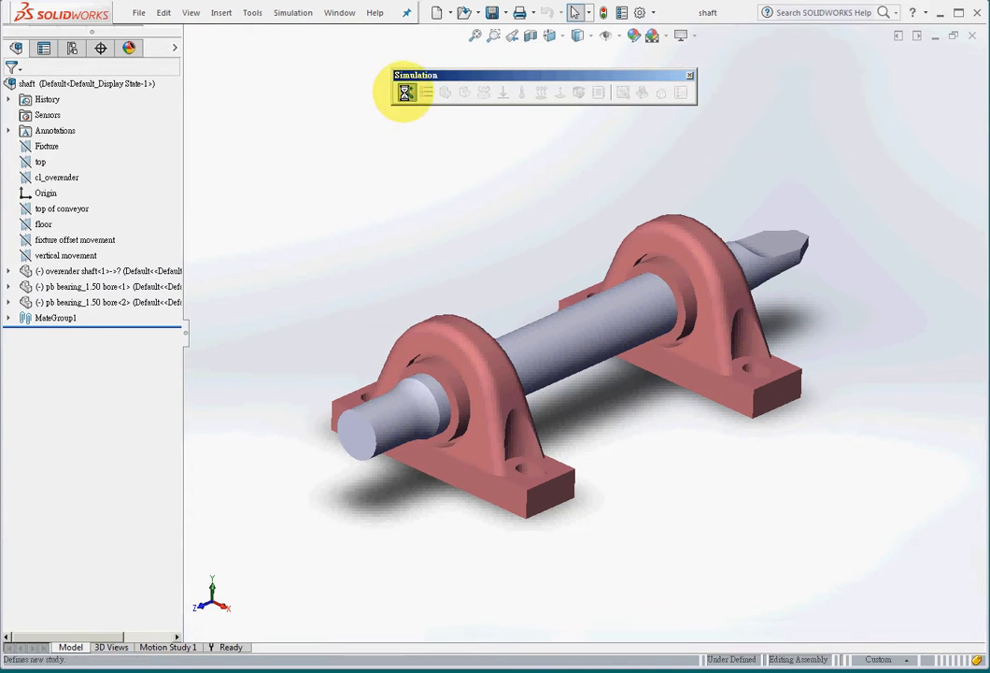
Step: Create a new Frequency study with the default name Frequency 2
{"action": "left_click", "coordinate": [406, 93]}
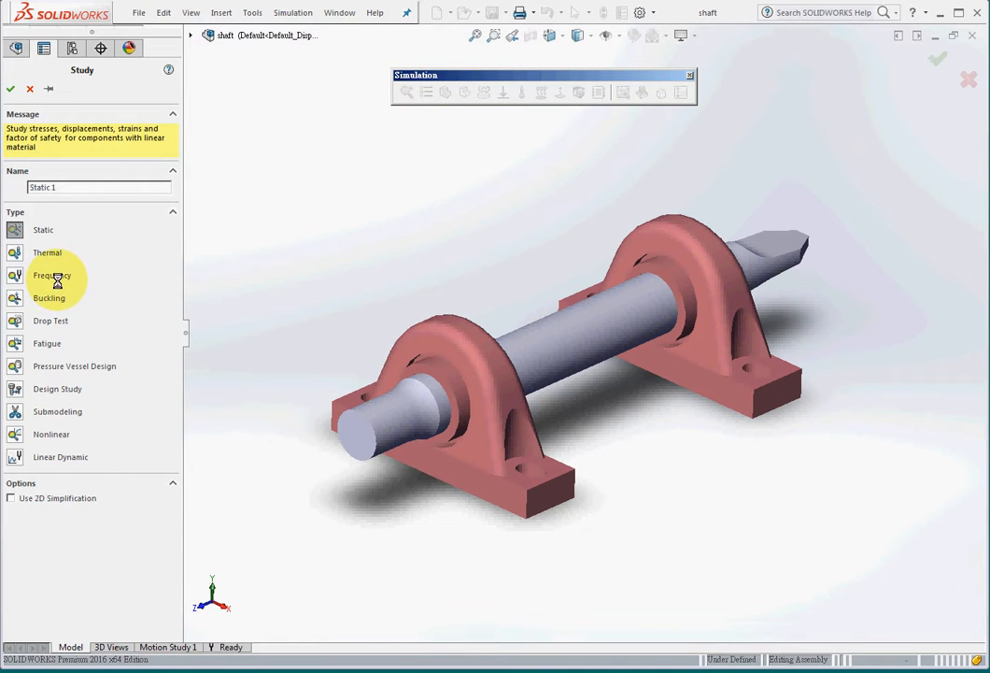
{"action": "left_click", "coordinate": [14, 275]}
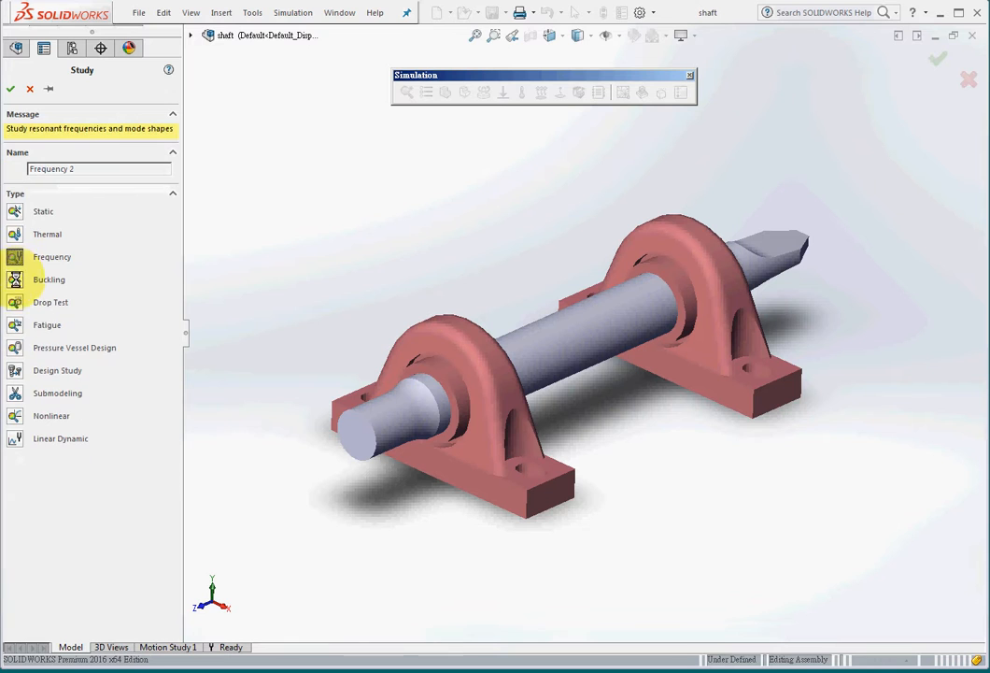
{"action": "left_click", "coordinate": [11, 91]}
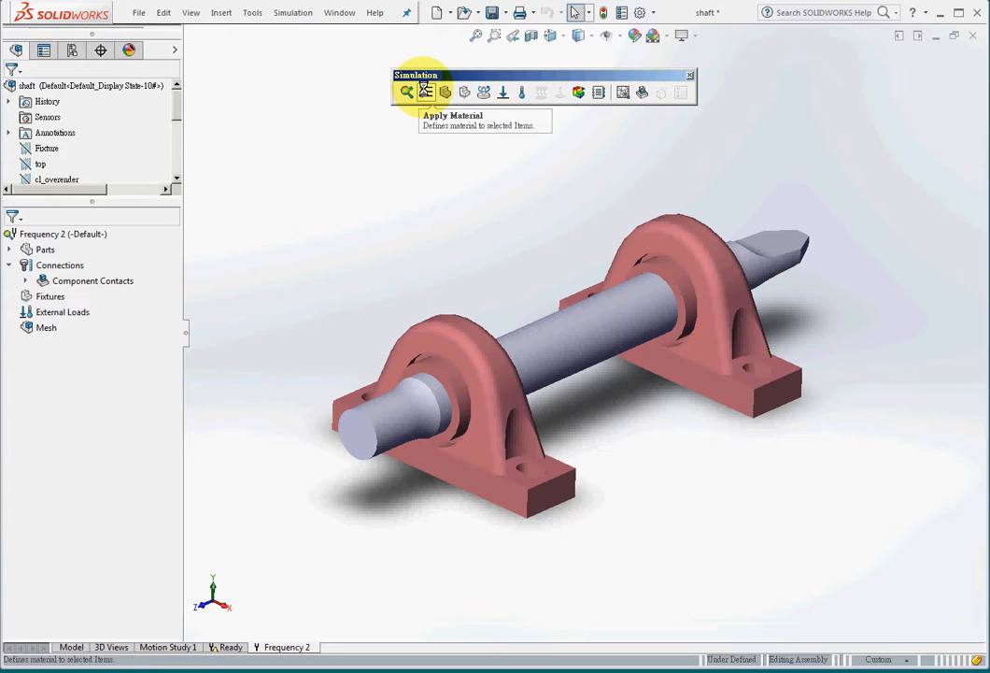
Step: Assign Alloy Steel to the overender shaft in the frequency study
{"action": "left_click", "coordinate": [10, 250]}
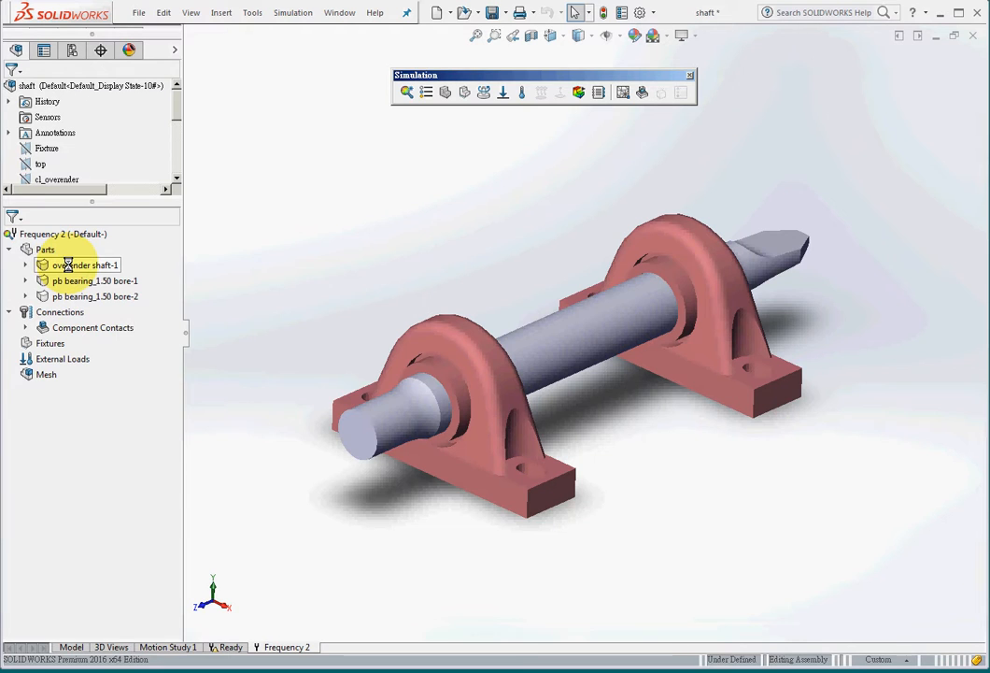
{"action": "right_click", "coordinate": [67, 264]}
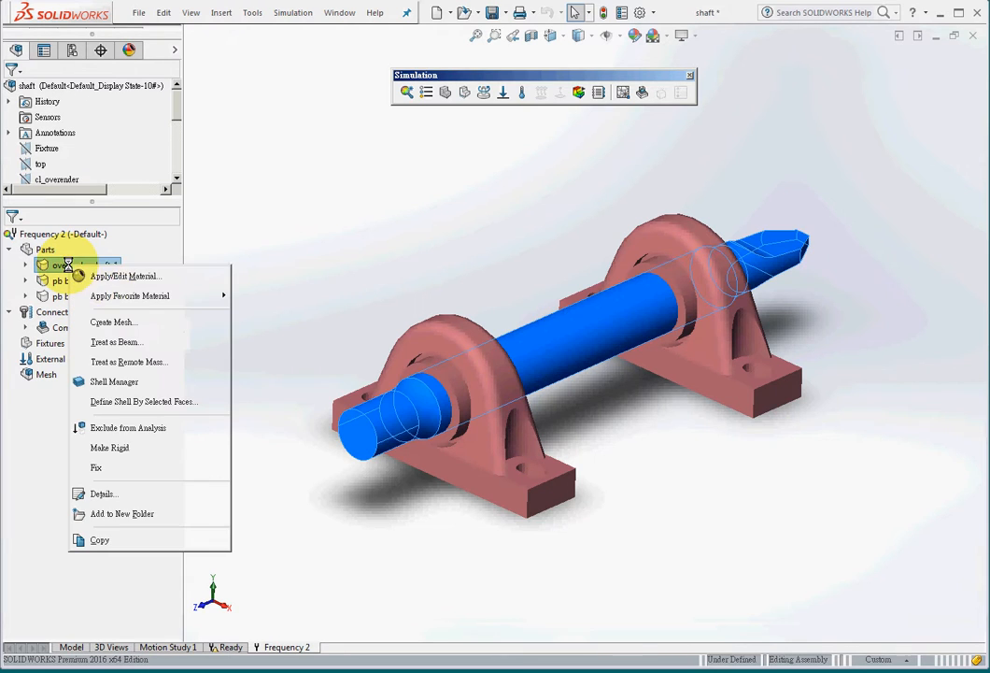
{"action": "left_click", "coordinate": [185, 275]}
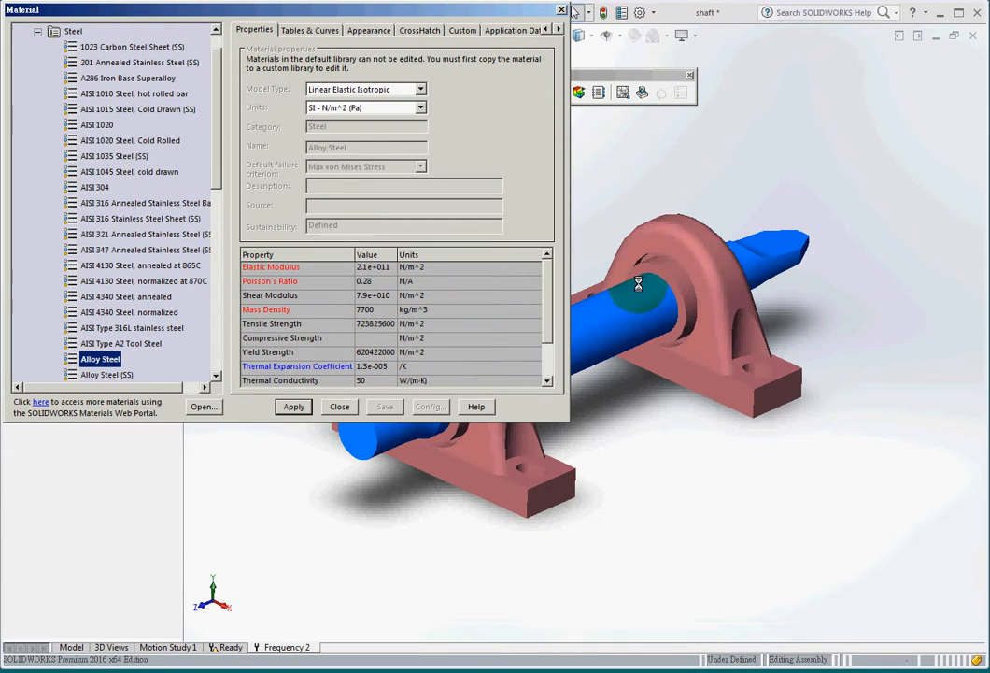
{"action": "left_click", "coordinate": [327, 406]}
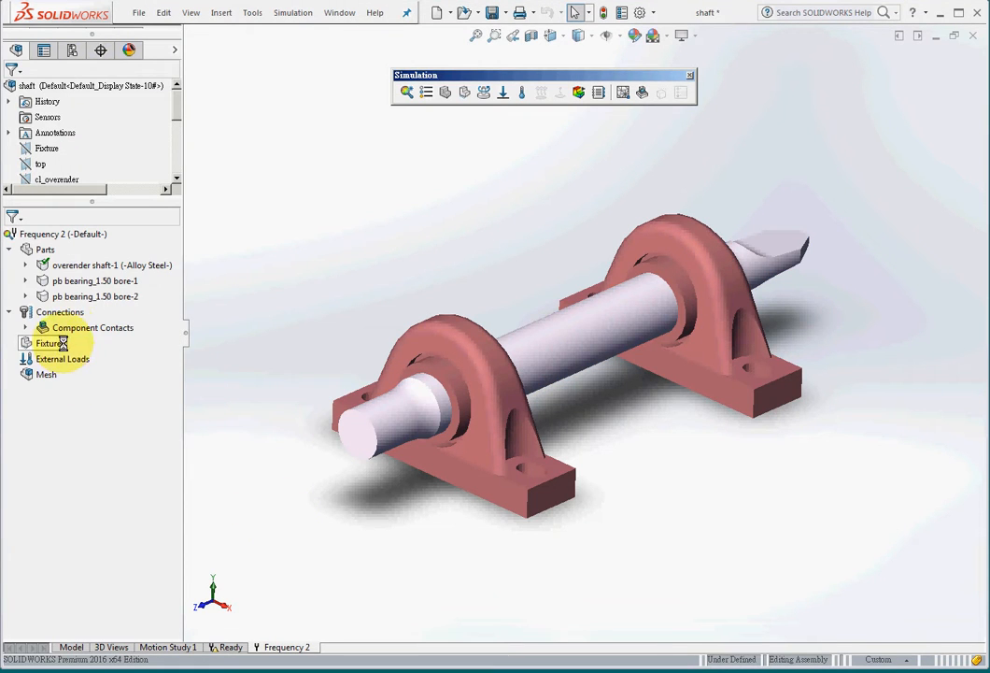
Step: Assign Tin Bearing Bronze from the Copper Alloys to both pb bearing_1.50 bore parts together
{"action": "left_click", "coordinate": [116, 282]}
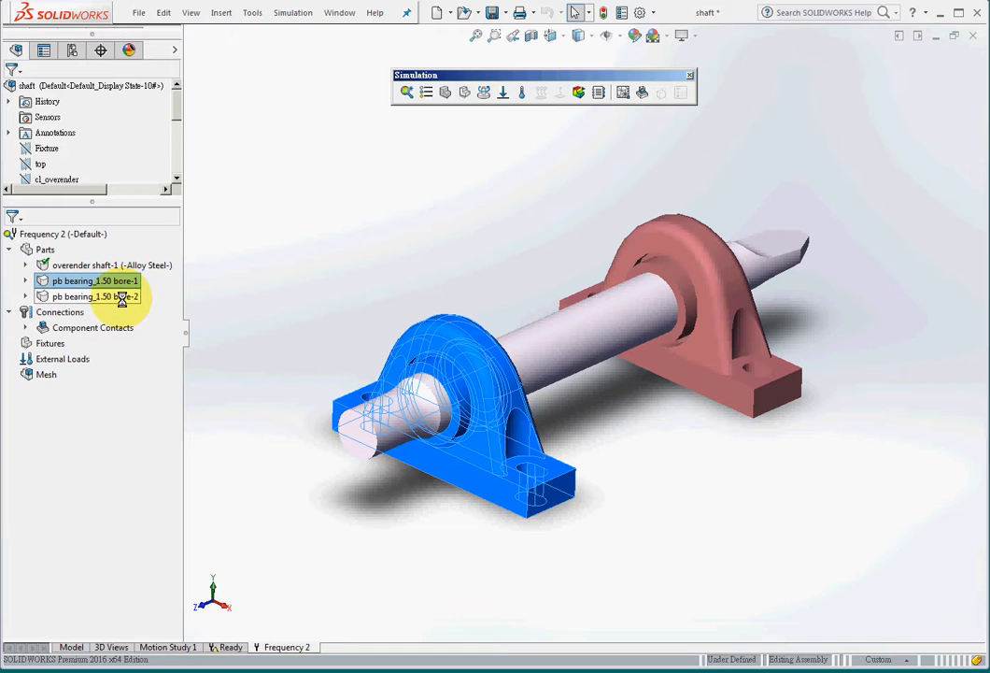
{"action": "left_click", "coordinate": [121, 297], "text": "ctrl"}
{"action": "right_click", "coordinate": [123, 299]}
{"action": "left_click", "coordinate": [187, 311]}
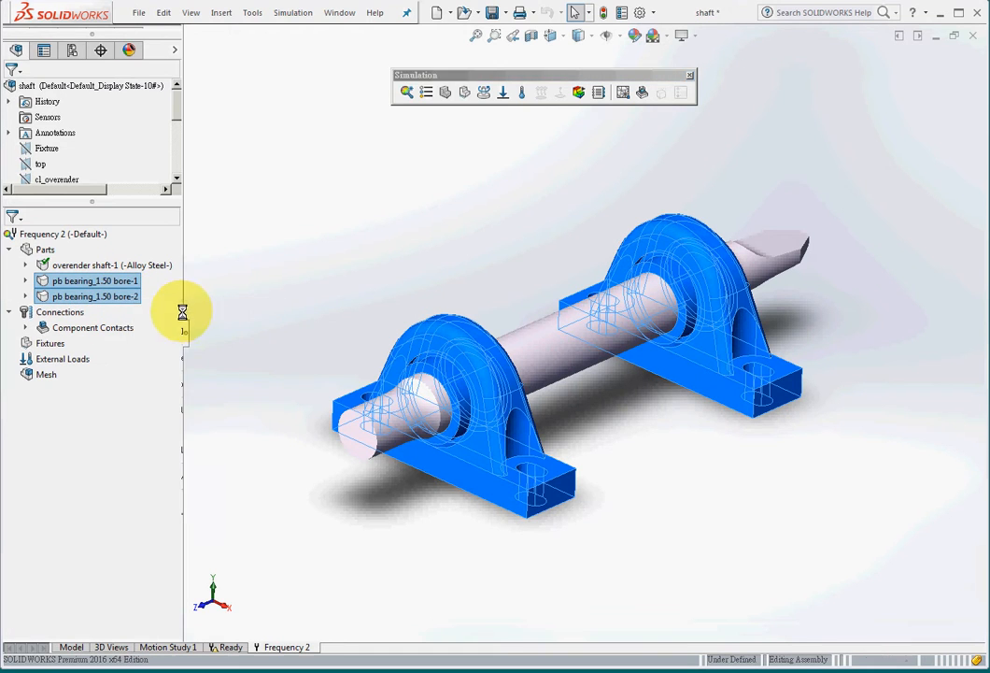
{"action": "left_click", "coordinate": [37, 31]}
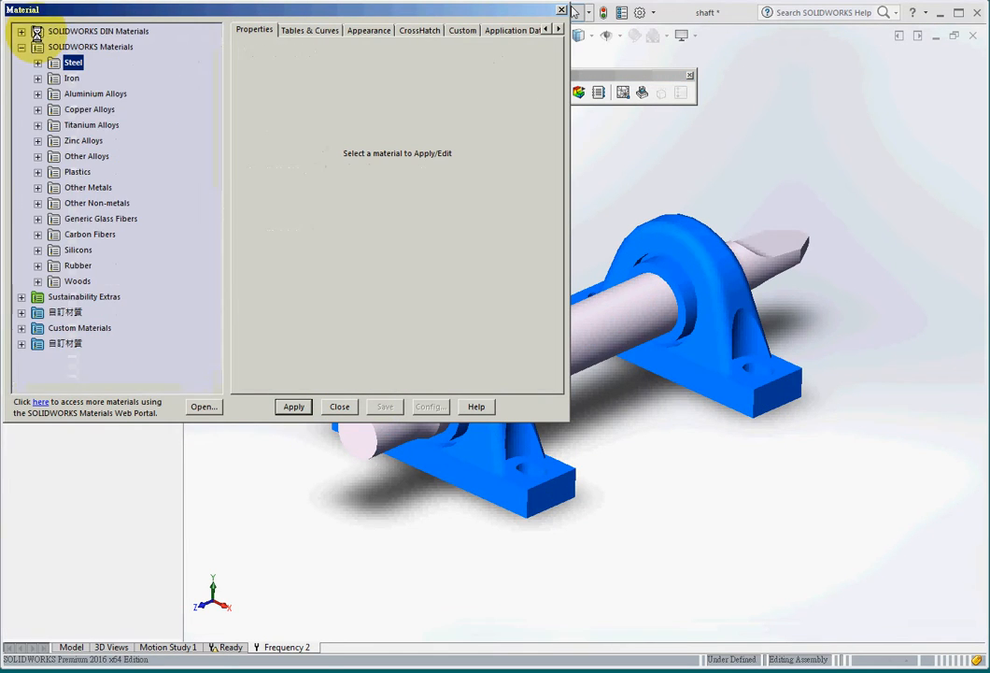
{"action": "left_click", "coordinate": [37, 110]}
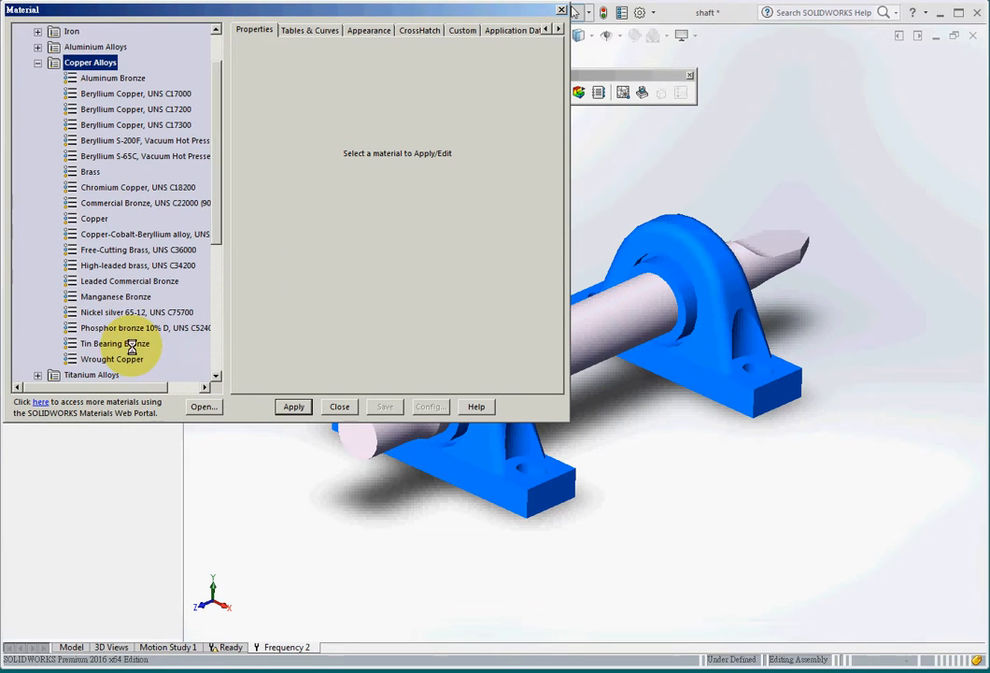
{"action": "left_click", "coordinate": [131, 344]}
{"action": "left_click", "coordinate": [295, 406]}
{"action": "left_click", "coordinate": [329, 407]}
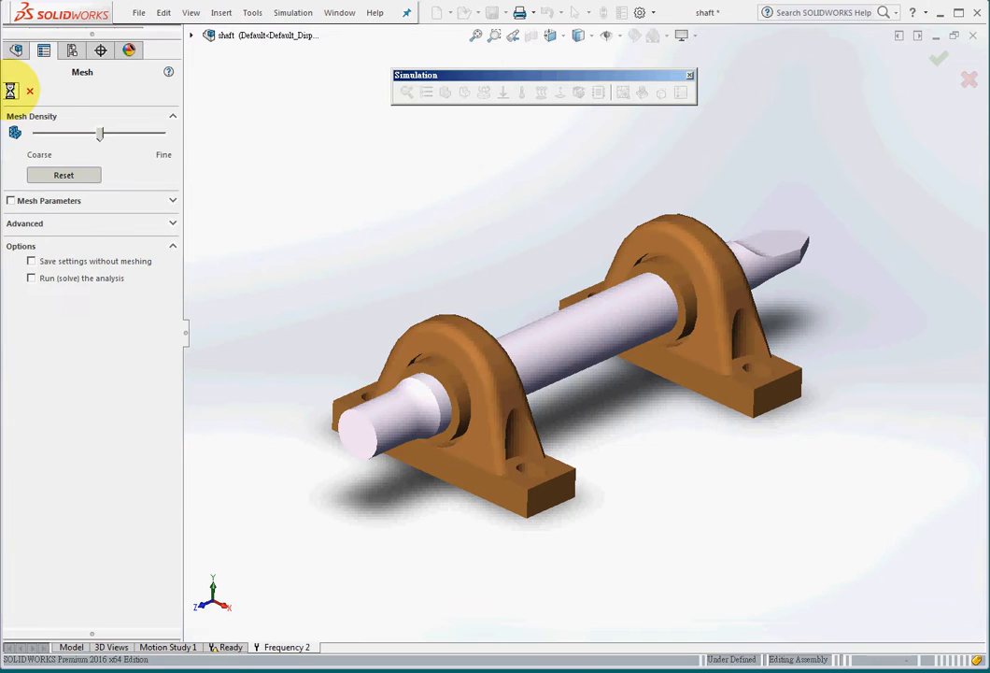
Step: Mesh the assembly at the default mesh density and hide the mesh display
{"action": "left_click", "coordinate": [10, 91]}
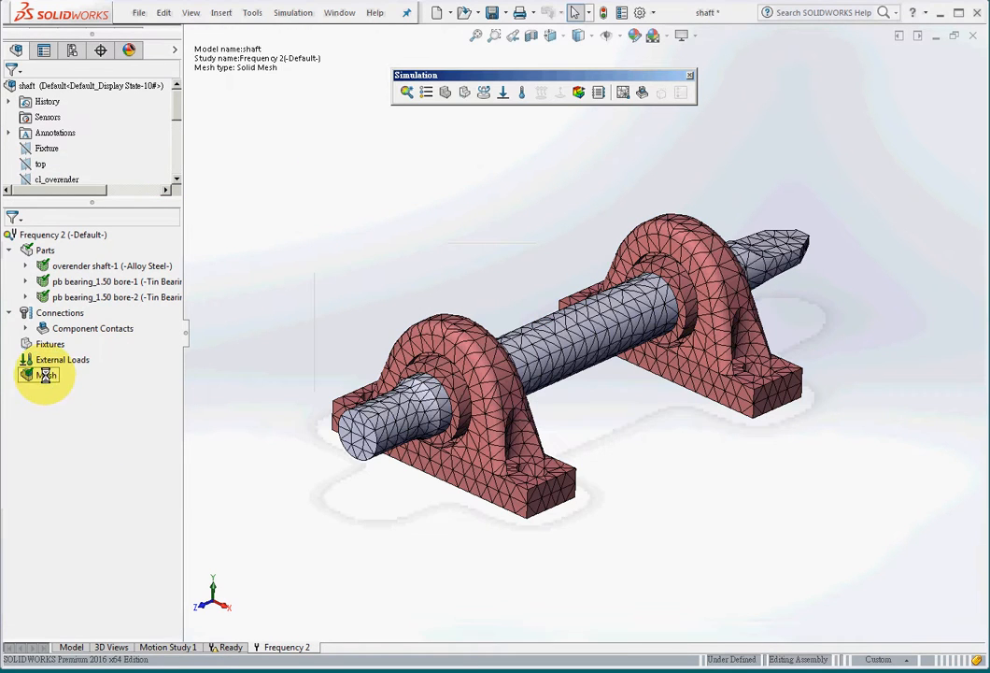
{"action": "right_click", "coordinate": [44, 374]}
{"action": "left_click", "coordinate": [111, 611]}
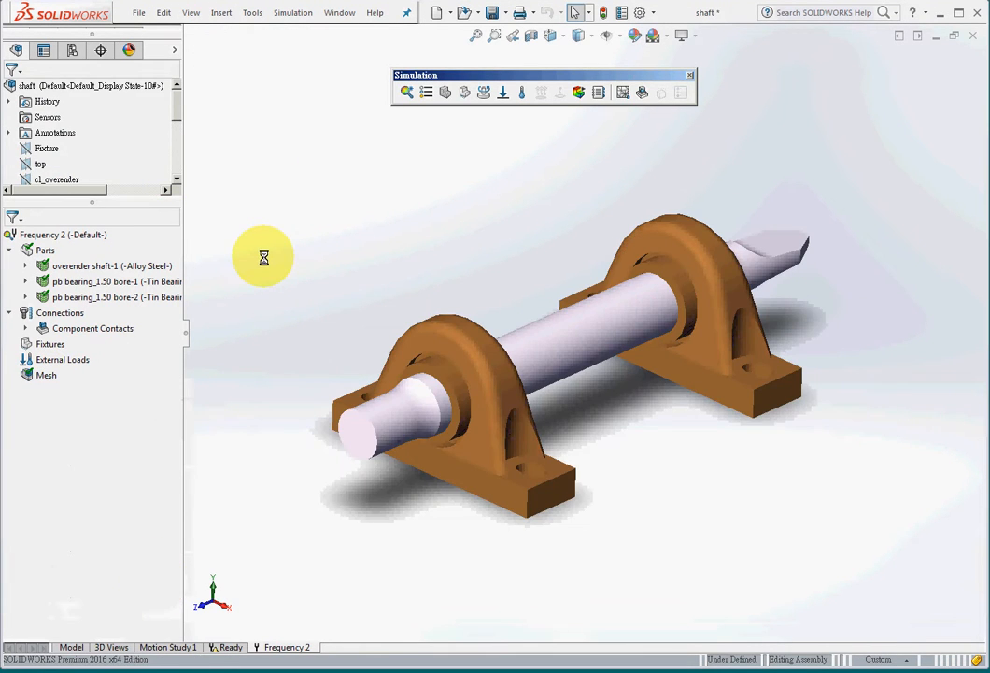
Step: Add a Fixed Geometry fixture to the inner faces of all four mounting holes in the two bearing bases
{"action": "middle_click_drag", "start_coordinate": [490, 254], "coordinate": [435, 481]}
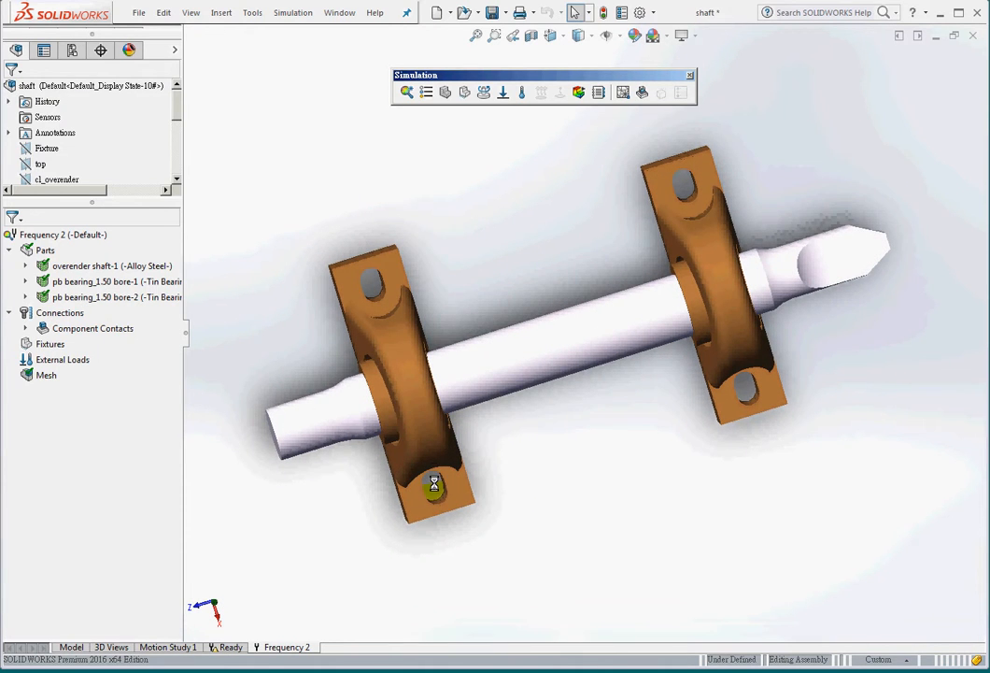
{"action": "left_click", "coordinate": [463, 90]}
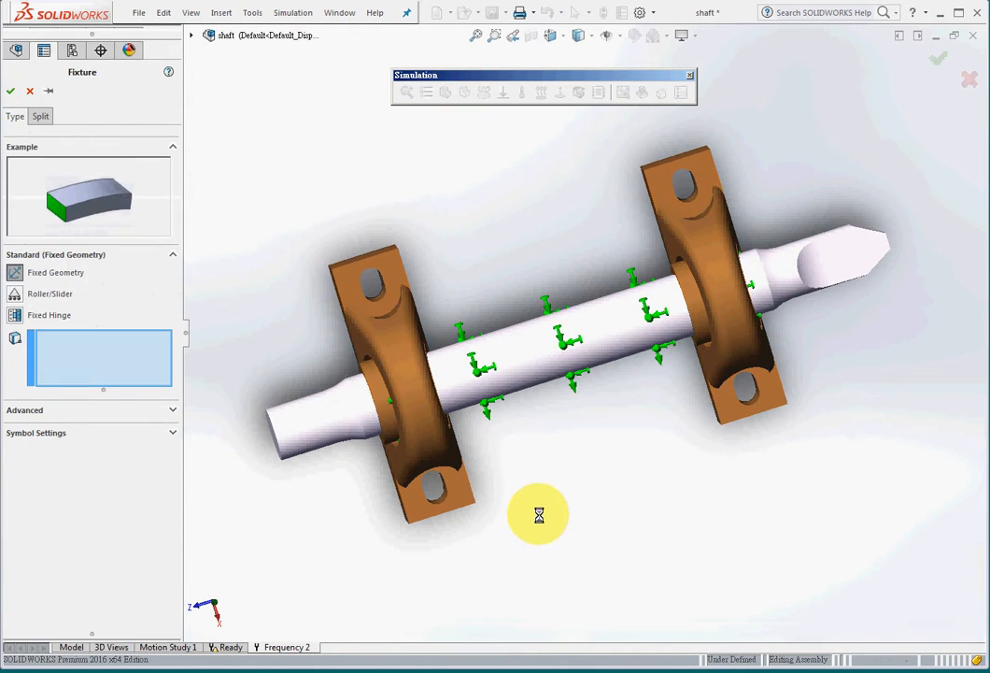
{"action": "middle_click_drag", "start_coordinate": [537, 513], "coordinate": [537, 533]}
{"action": "left_click", "coordinate": [433, 488]}
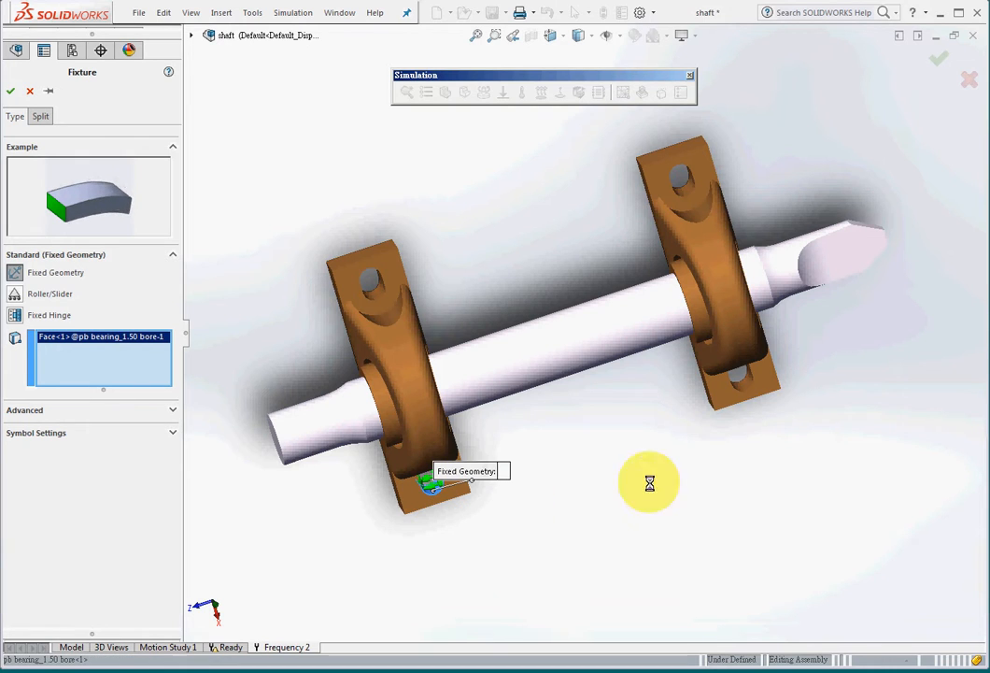
{"action": "left_click", "coordinate": [738, 383]}
{"action": "middle_click_drag", "start_coordinate": [640, 505], "coordinate": [608, 398]}
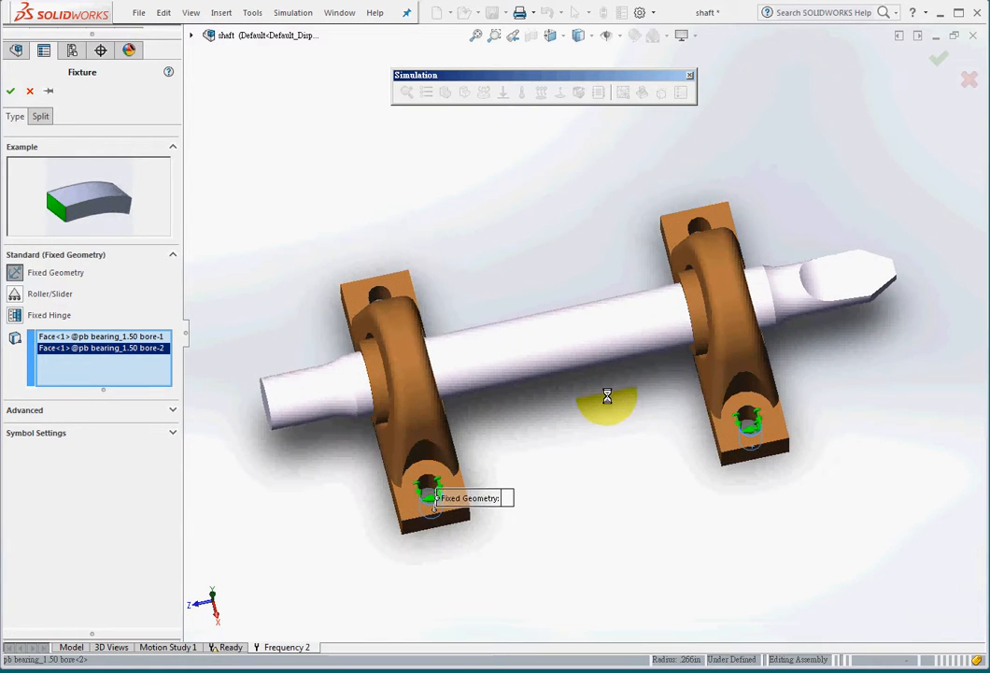
{"action": "left_click", "coordinate": [382, 293]}
{"action": "left_click", "coordinate": [697, 224]}
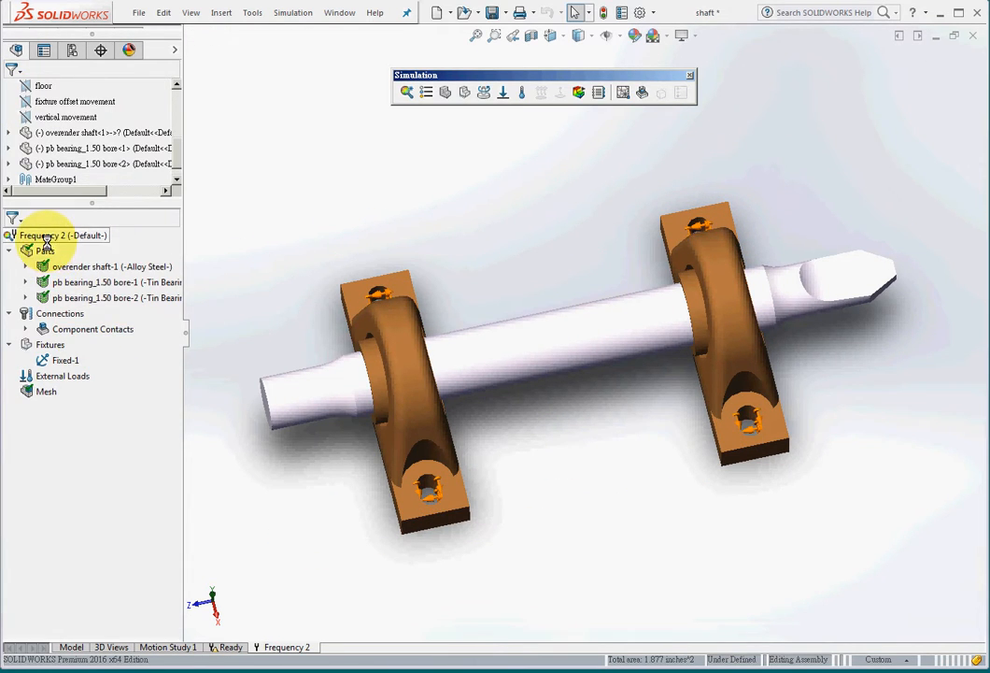
Step: Set the study's number of frequencies to 6 and run the analysis
{"action": "right_click", "coordinate": [43, 238]}
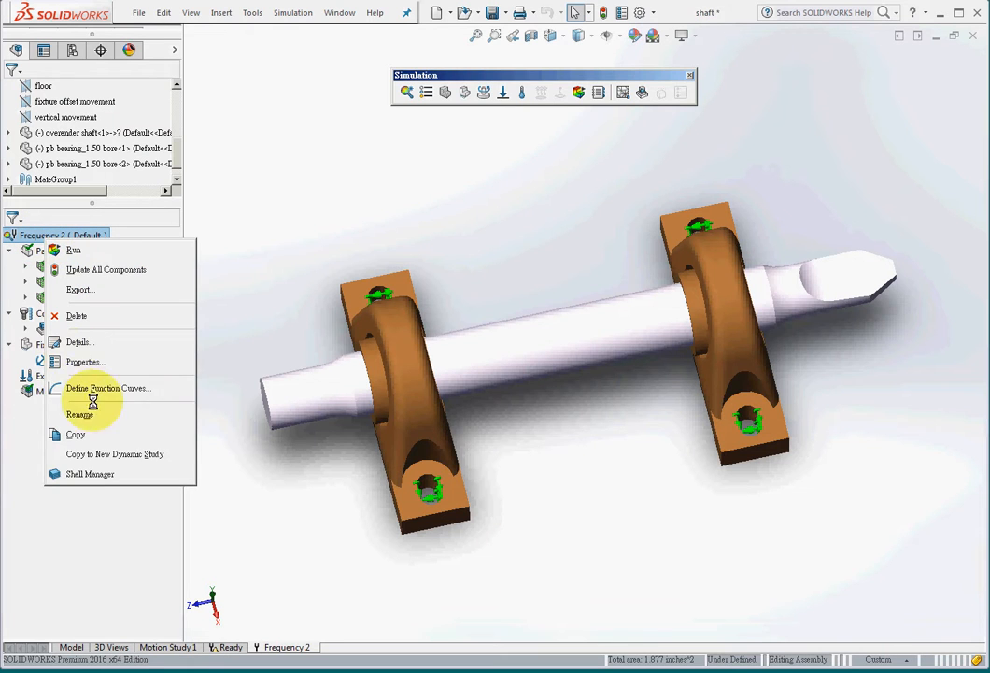
{"action": "left_click", "coordinate": [79, 363]}
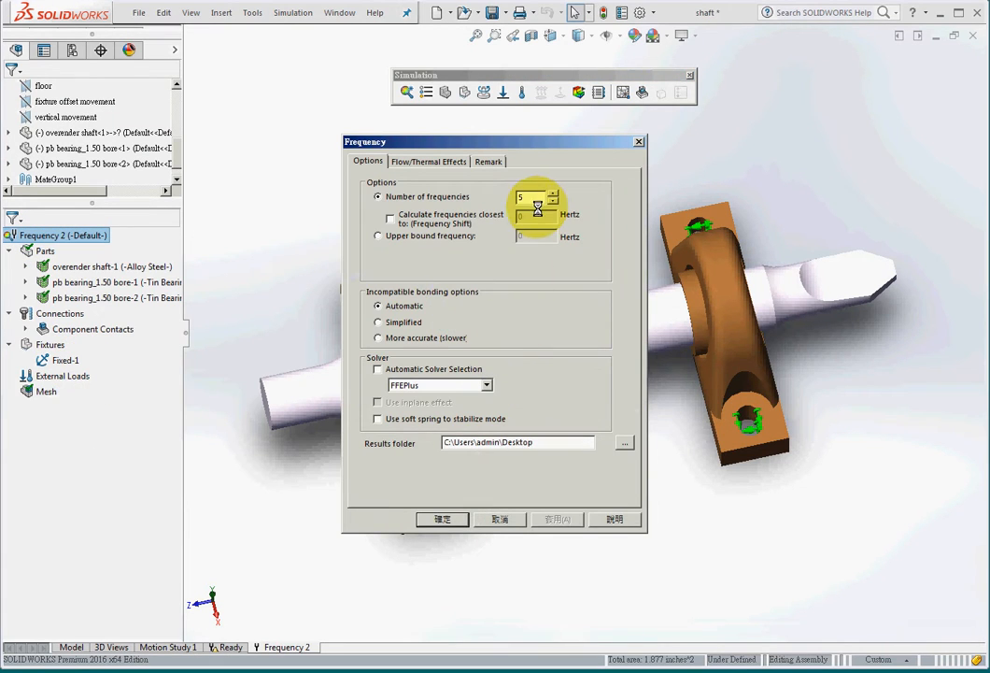
{"action": "left_click_drag", "start_coordinate": [537, 200], "coordinate": [488, 205]}
{"action": "type", "text": "6"}
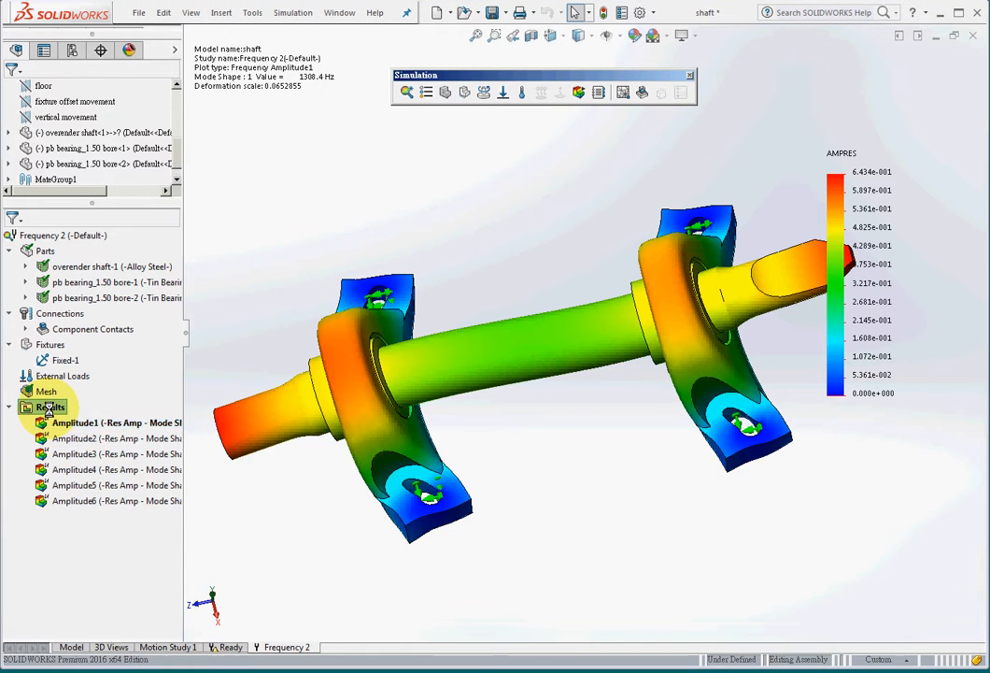
Step: List the study's resonant frequencies and copy the Hertz values of all modes into a blank Word document
{"action": "right_click", "coordinate": [50, 406]}
{"action": "left_click", "coordinate": [132, 513]}
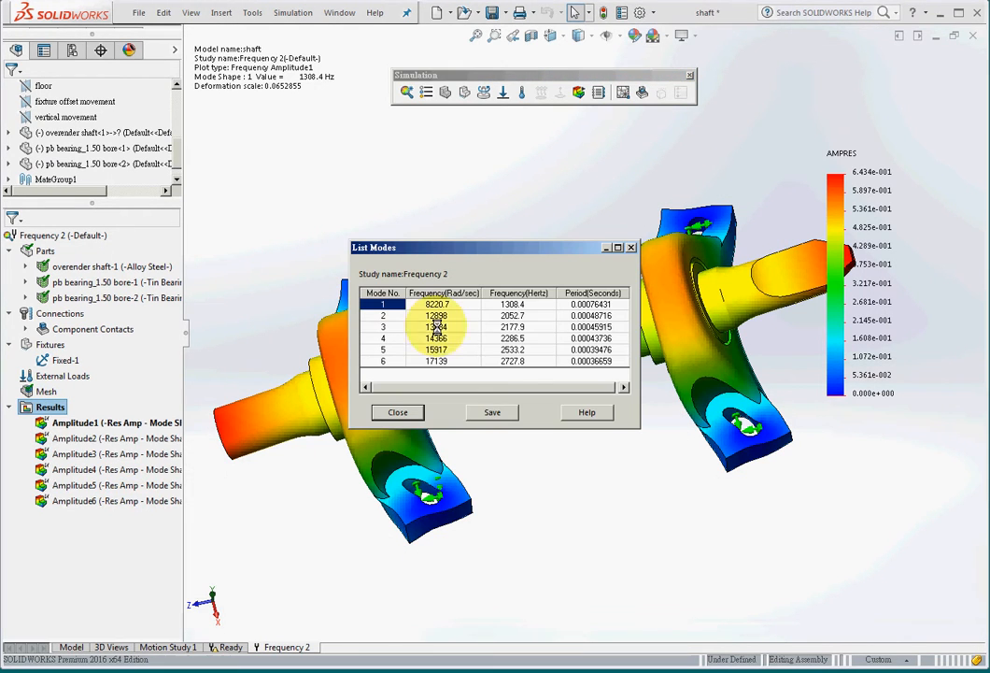
{"action": "left_click_drag", "start_coordinate": [508, 304], "coordinate": [512, 350]}
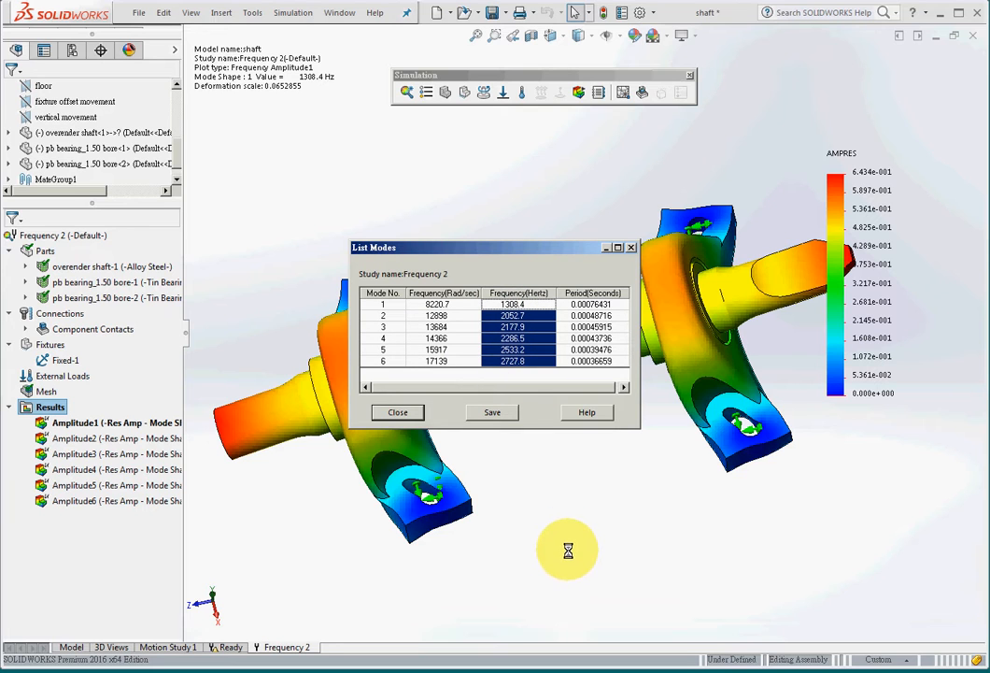
{"action": "left_click", "coordinate": [409, 412]}
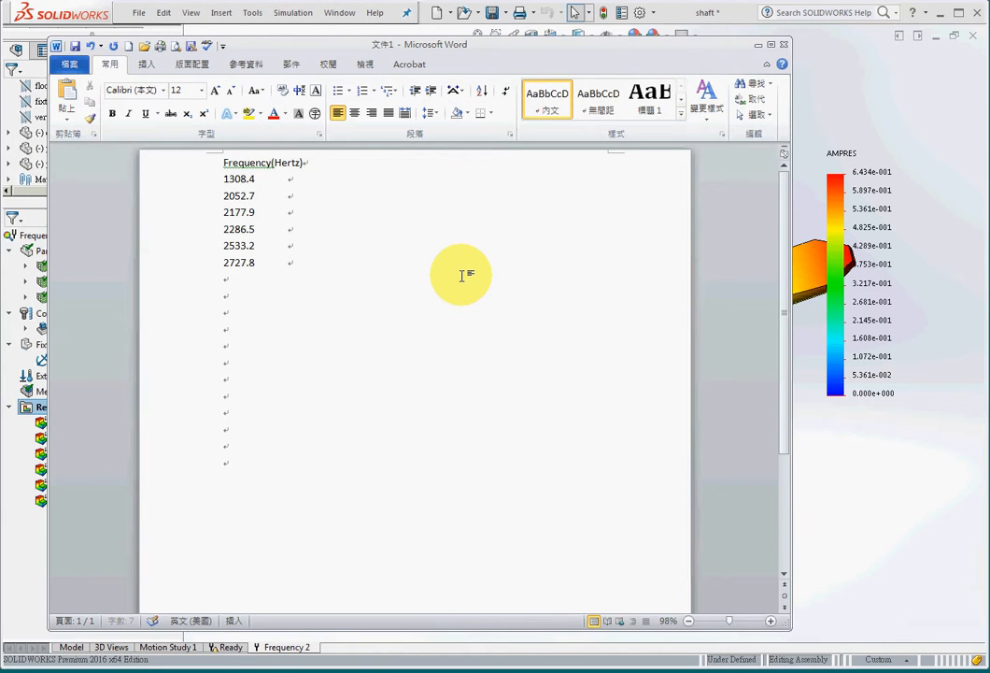
Step: Add blank lines below the frequency list in Word until they run onto the second page
{"action": "key", "text": "Return"}
{"action": "key", "text": "Return"}
{"action": "key", "text": "Return"}
{"action": "key", "text": "Return"}
{"action": "key", "text": "Return"}
{"action": "key", "text": "Return"}
{"action": "key", "text": "Return"}
{"action": "key", "text": "Return"}
{"action": "key", "text": "Return"}
{"action": "key", "text": "Return"}
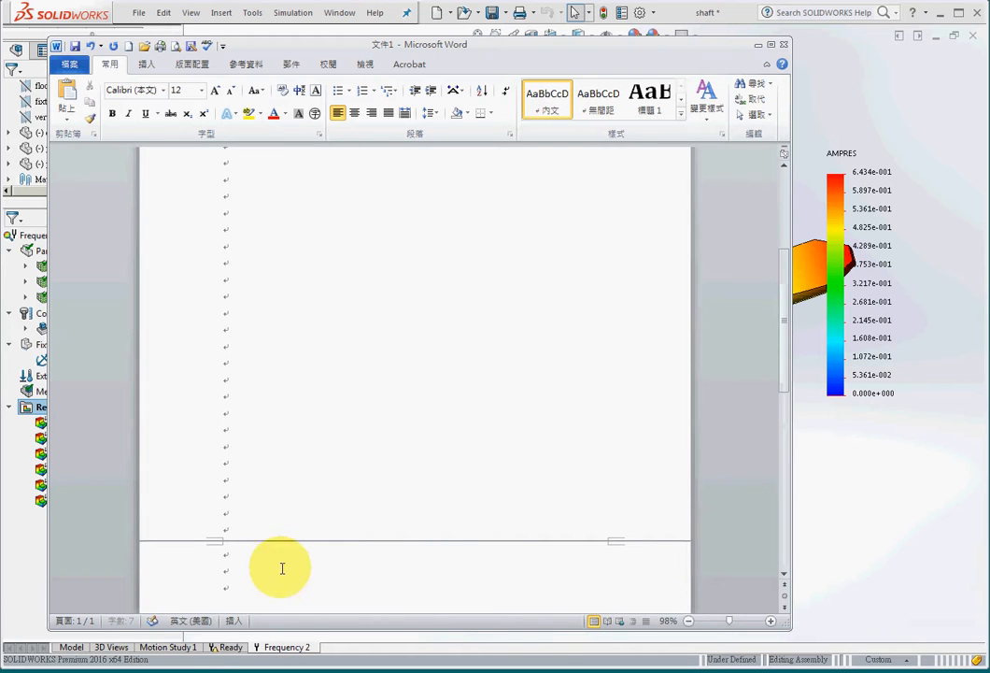
Step: Format the Word document's frequency list and blank lines in two columns and place the cursor at the start of the second column
{"action": "left_click_drag", "start_coordinate": [283, 602], "coordinate": [204, 74]}
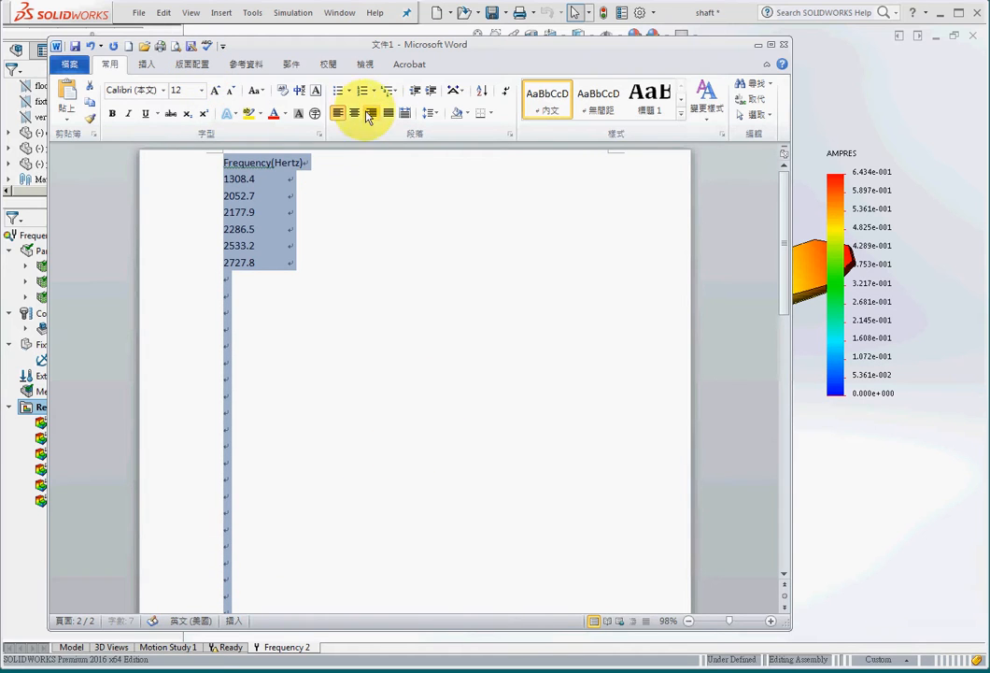
{"action": "left_click", "coordinate": [193, 64]}
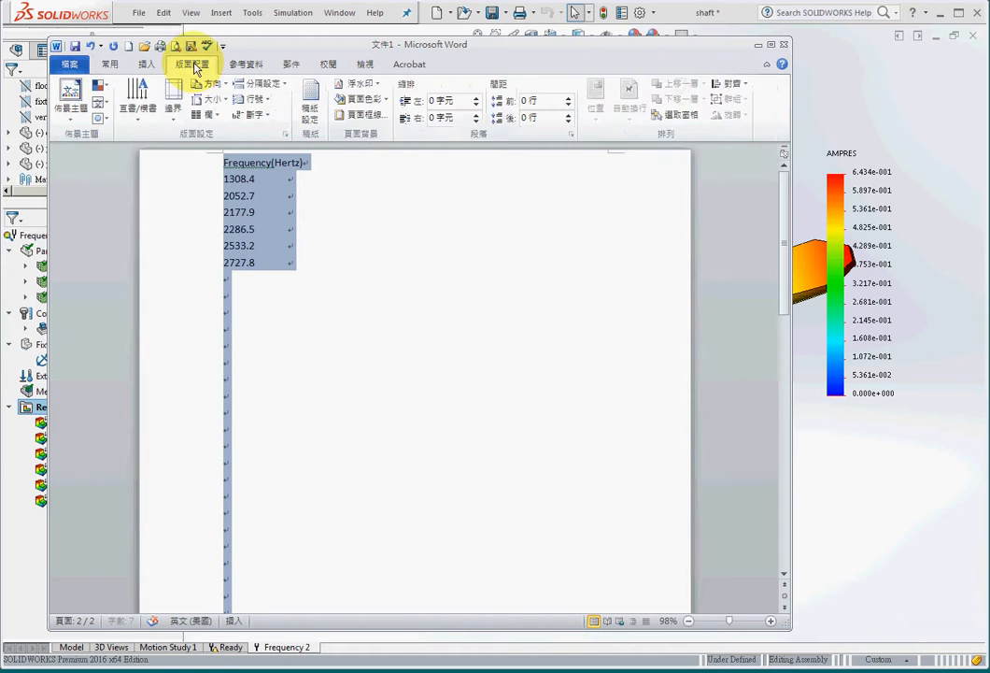
{"action": "left_click", "coordinate": [204, 114]}
{"action": "left_click", "coordinate": [215, 164]}
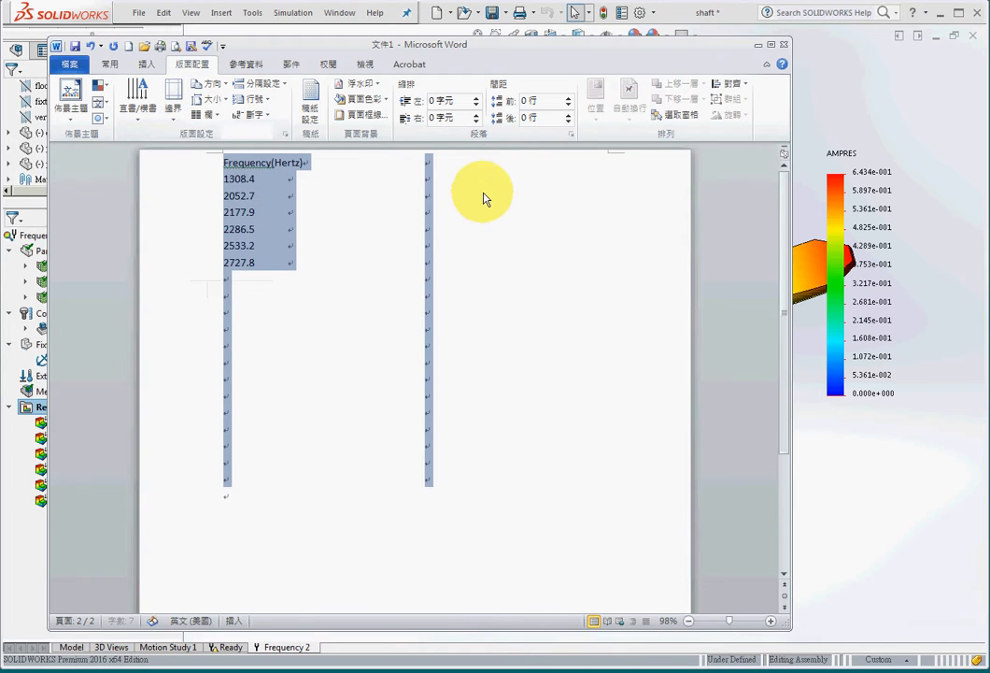
{"action": "left_click", "coordinate": [484, 176]}
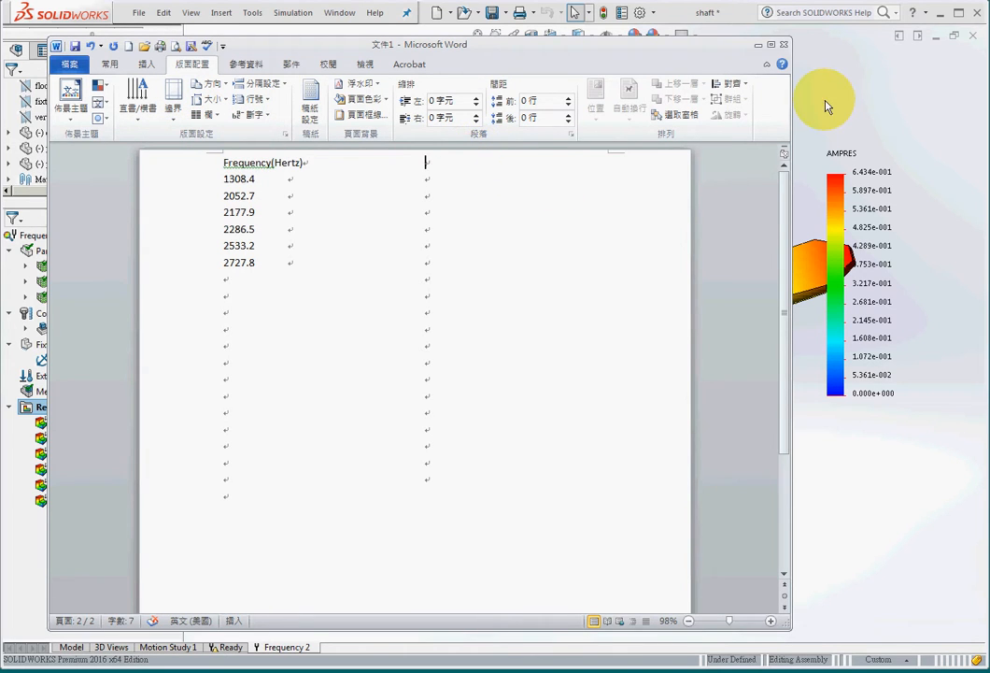
Step: Switch to SOLIDWORKS and remove the rear mounting hole face of each bearing from the Fixed-1 fixture, keeping one fixed hole per bearing
{"action": "left_click", "coordinate": [857, 518]}
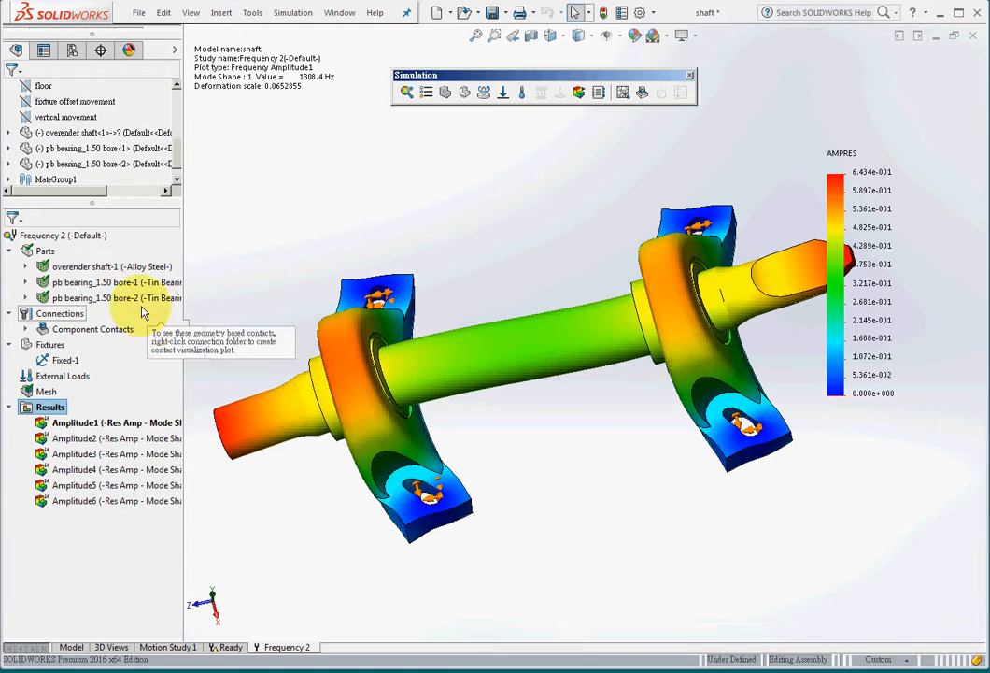
{"action": "left_click", "coordinate": [64, 360]}
{"action": "right_click", "coordinate": [67, 359]}
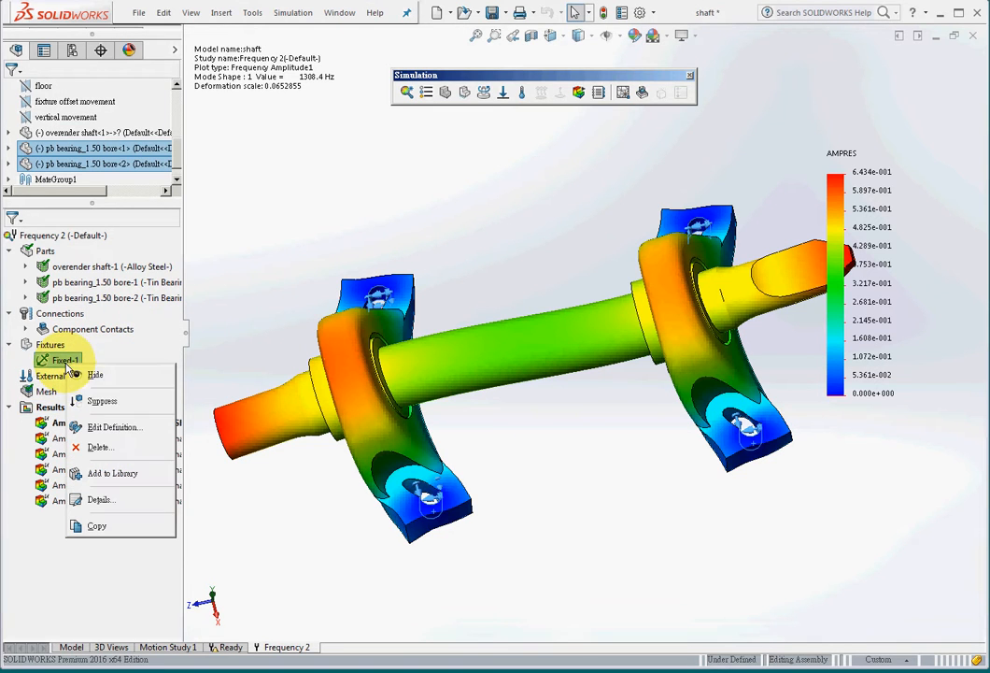
{"action": "left_click", "coordinate": [108, 429]}
{"action": "left_click", "coordinate": [120, 359]}
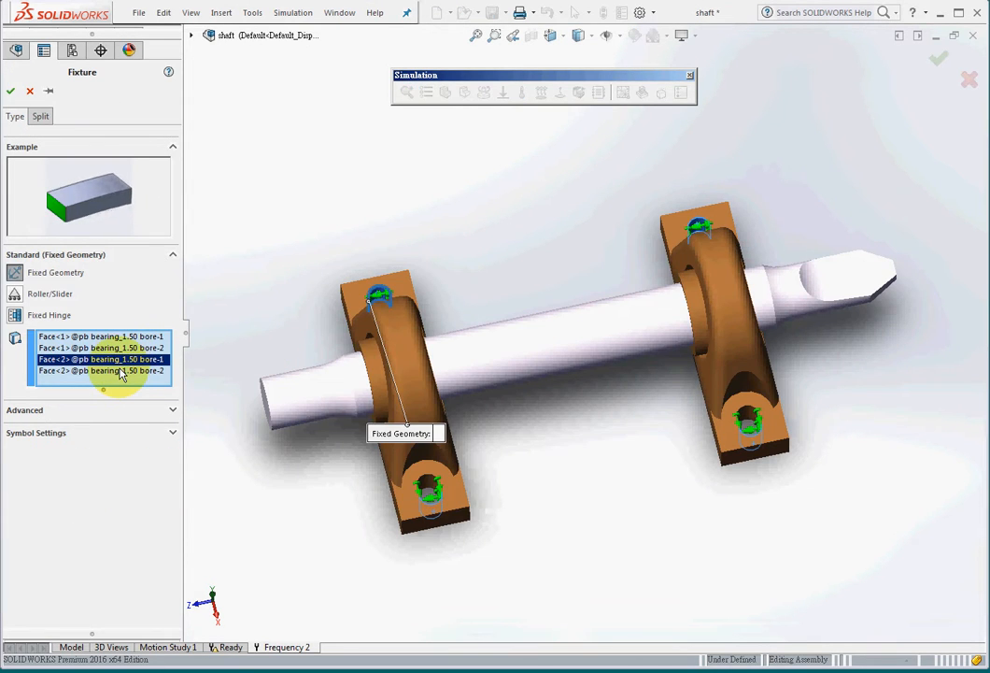
{"action": "left_click", "coordinate": [119, 371]}
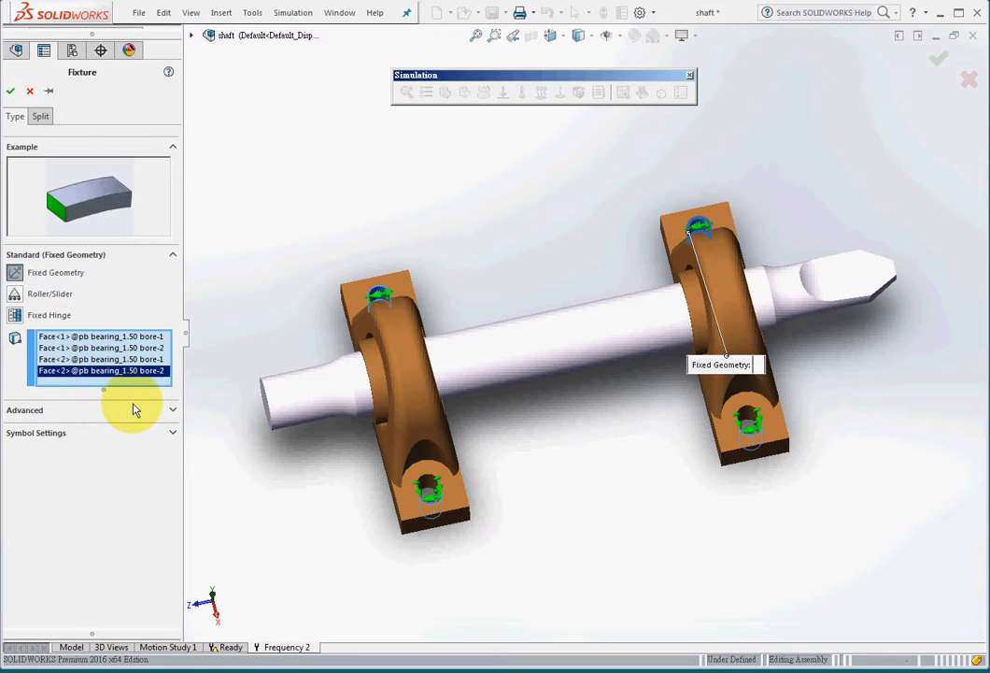
{"action": "key", "text": "Delete"}
{"action": "left_click", "coordinate": [132, 361]}
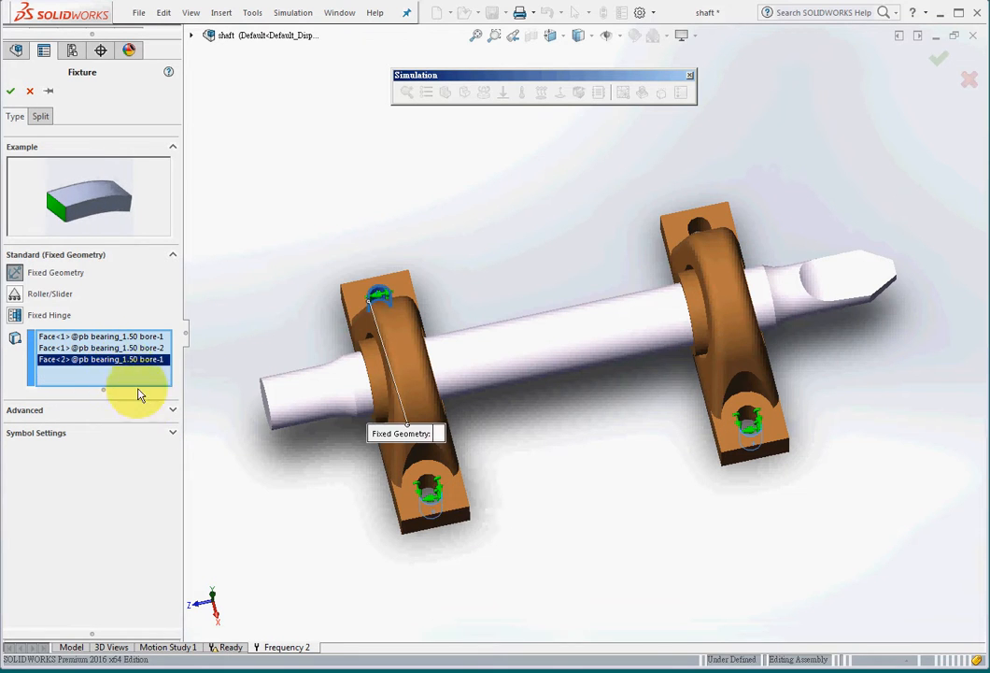
{"action": "key", "text": "Delete"}
{"action": "middle_click_drag", "start_coordinate": [281, 549], "coordinate": [307, 540]}
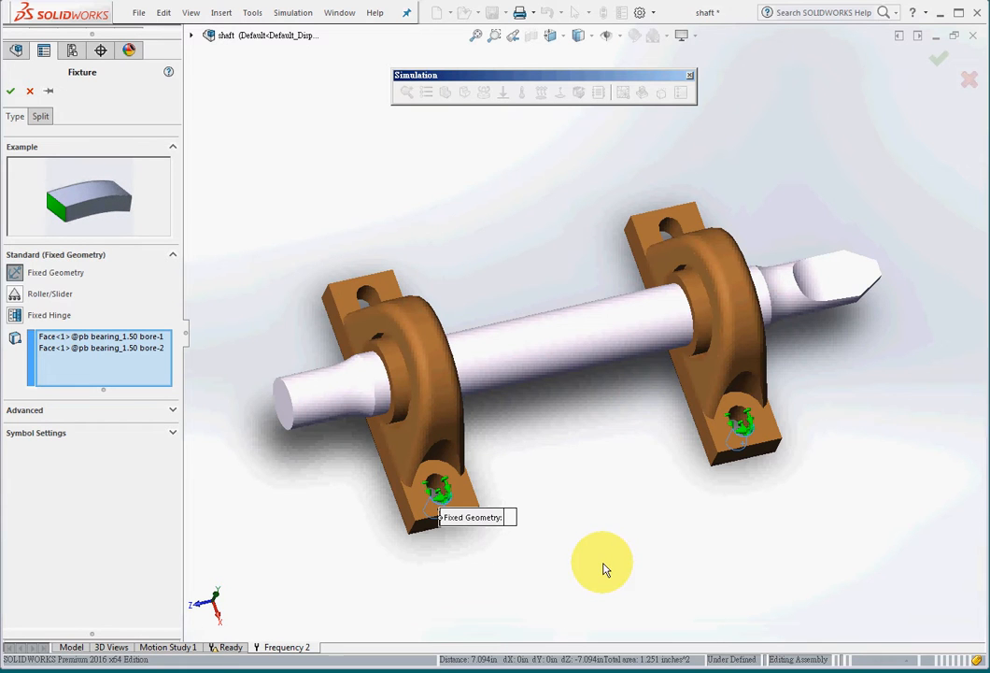
{"action": "middle_click_drag", "start_coordinate": [612, 563], "coordinate": [555, 426]}
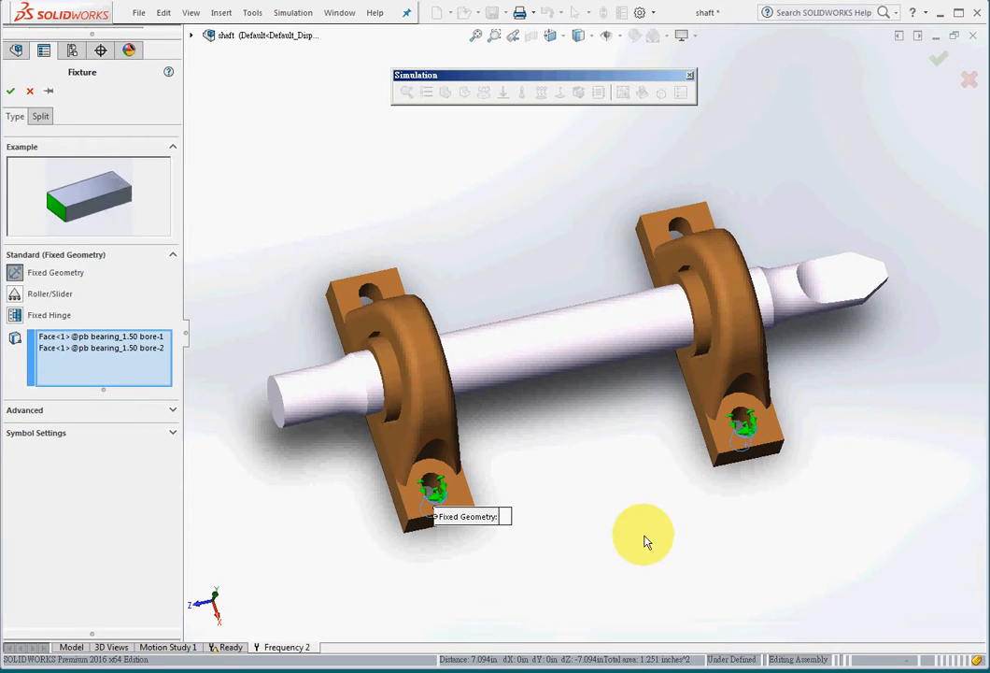
{"action": "left_click", "coordinate": [9, 95]}
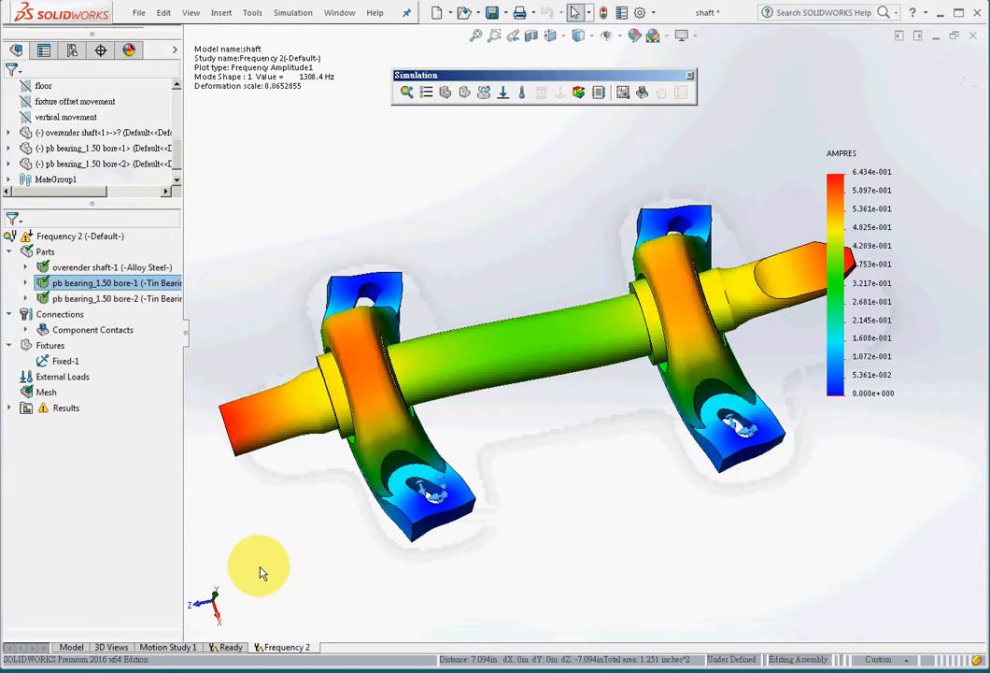
Step: Run the Frequency 2 study with the reduced fixture and list its resonant frequencies
{"action": "left_click", "coordinate": [579, 92]}
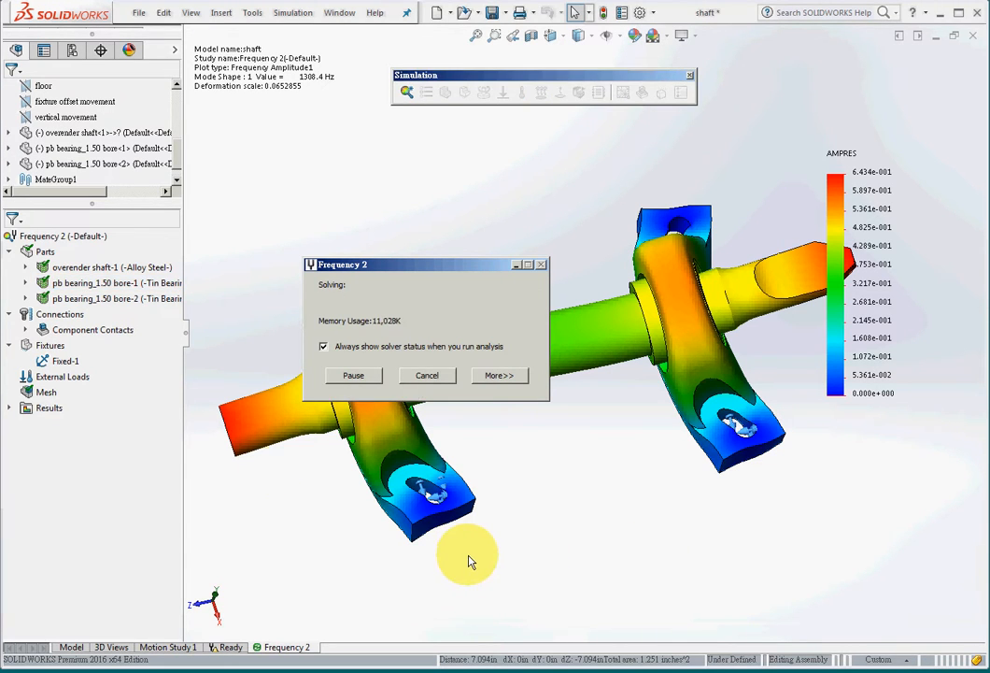
{"action": "right_click", "coordinate": [53, 408]}
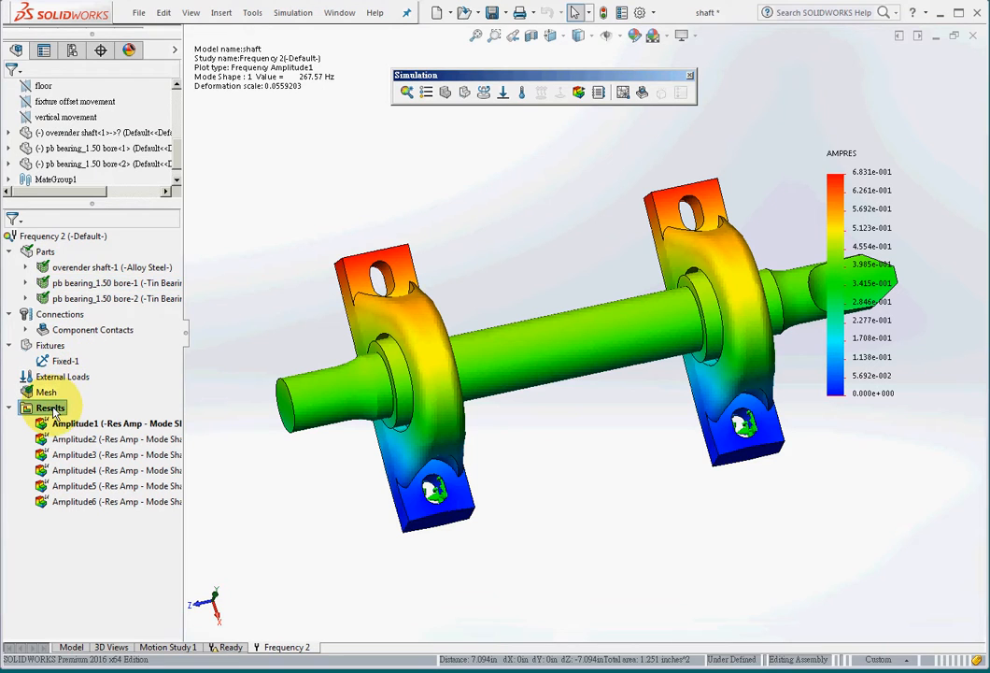
{"action": "left_click", "coordinate": [167, 512]}
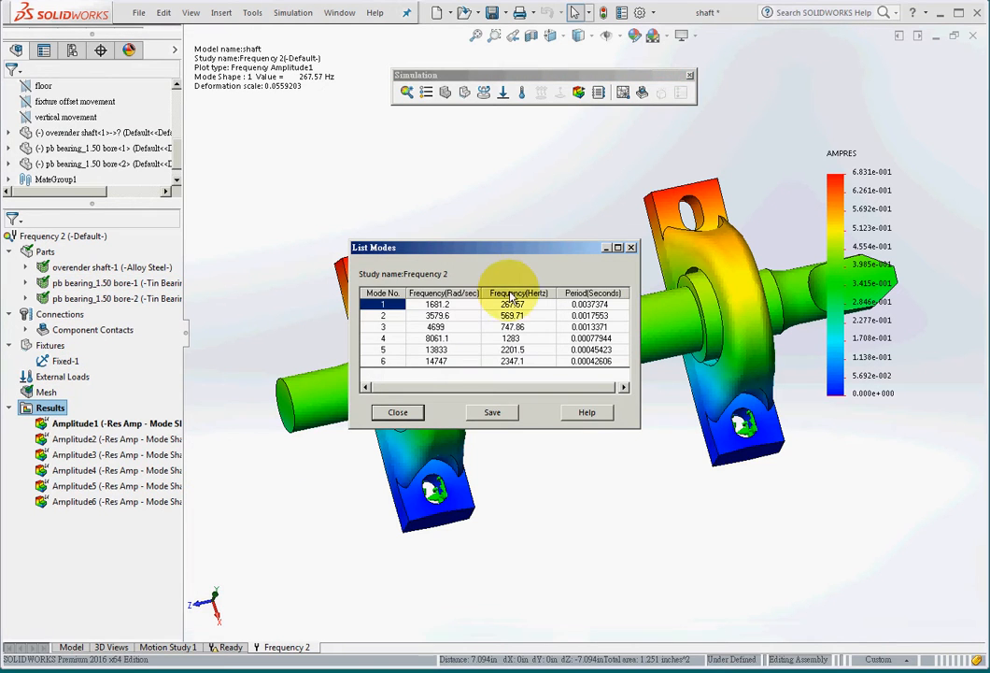
Step: Copy the Hertz values of all six modes into Word and add blank lines until they sit beside the first list in the second column
{"action": "left_click_drag", "start_coordinate": [512, 306], "coordinate": [520, 374]}
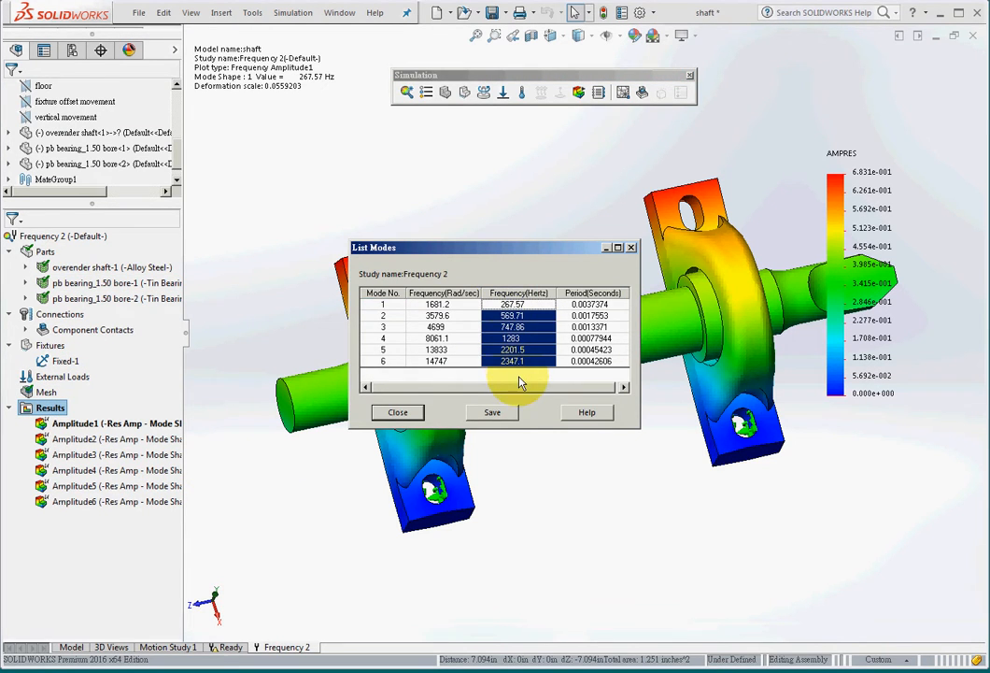
{"action": "key", "text": "ctrl+c"}
{"action": "key", "text": "alt+Tab"}
{"action": "key", "text": "ctrl+v"}
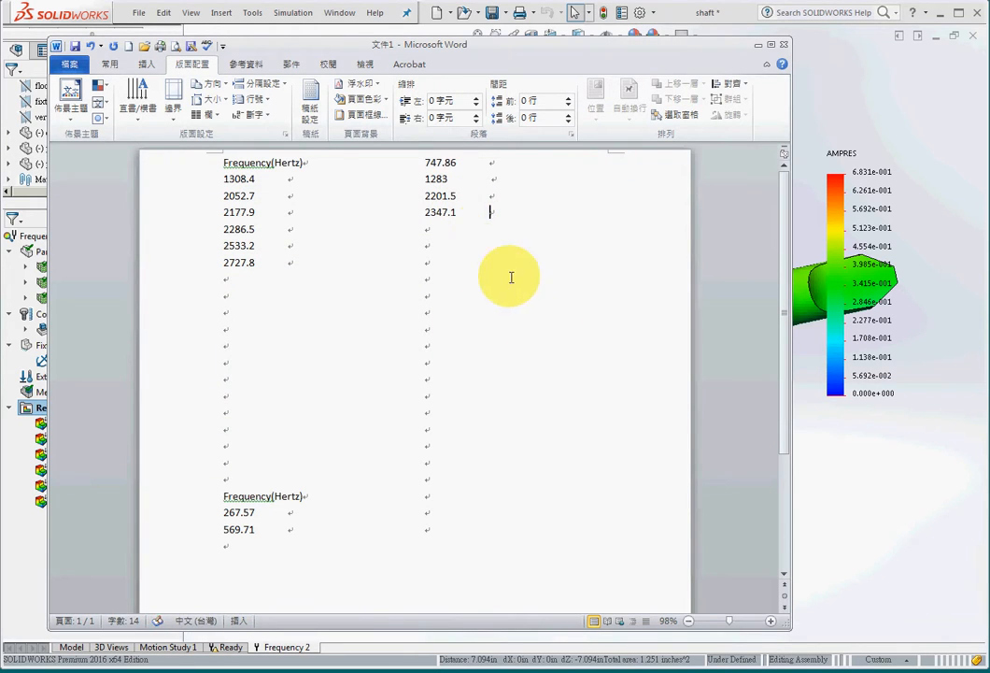
{"action": "key", "text": "Return"}
{"action": "key", "text": "Return"}
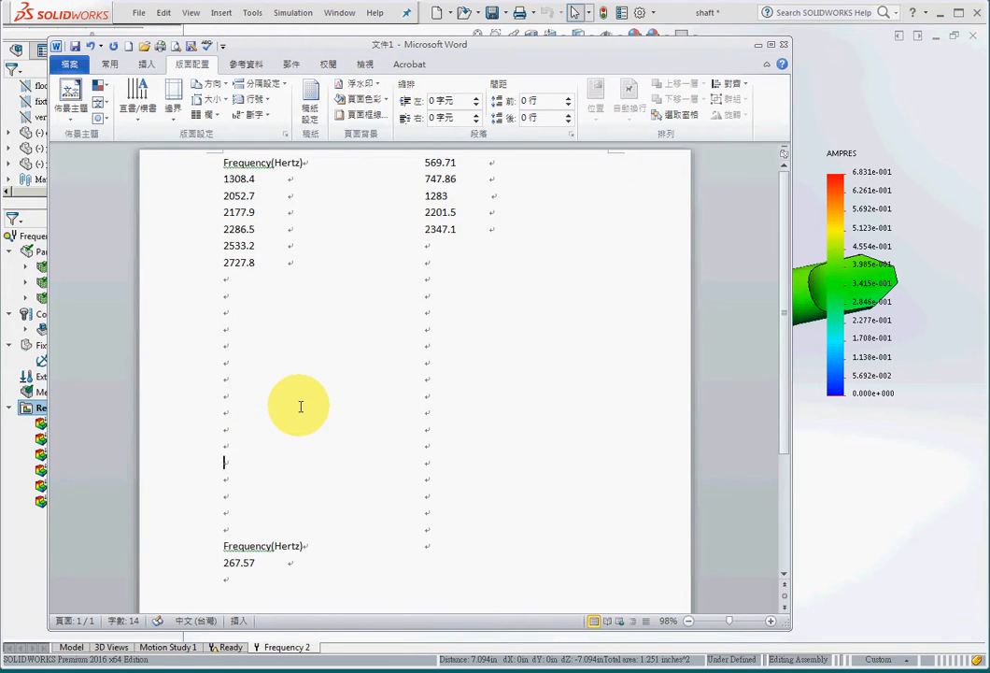
{"action": "key", "text": "Return"}
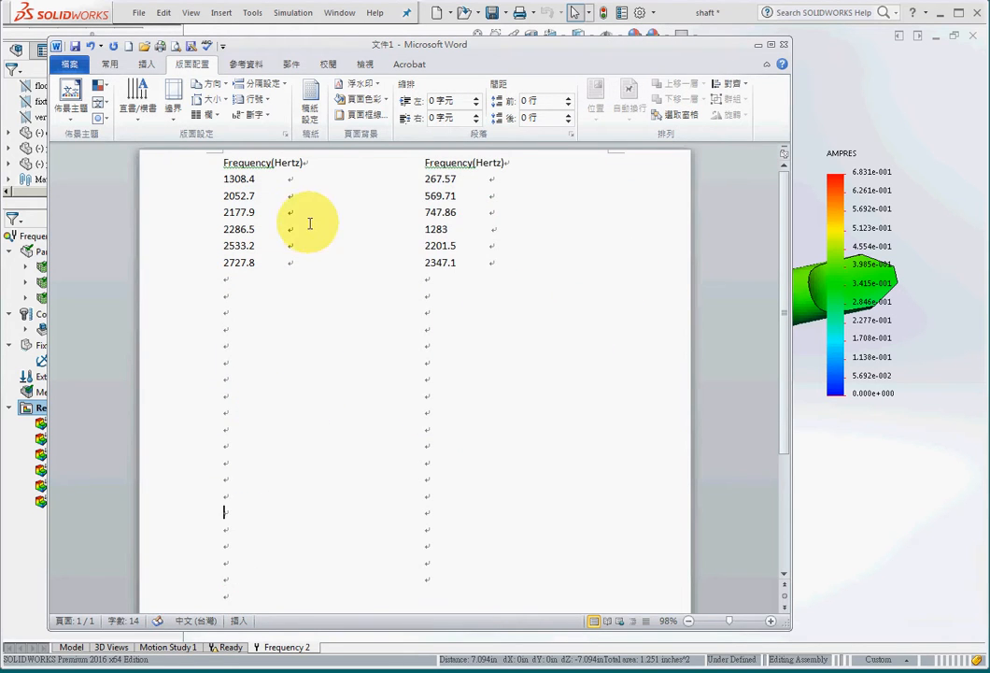
Step: Color the first frequency value in each of the two Word columns red
{"action": "left_click_drag", "start_coordinate": [241, 183], "coordinate": [276, 179]}
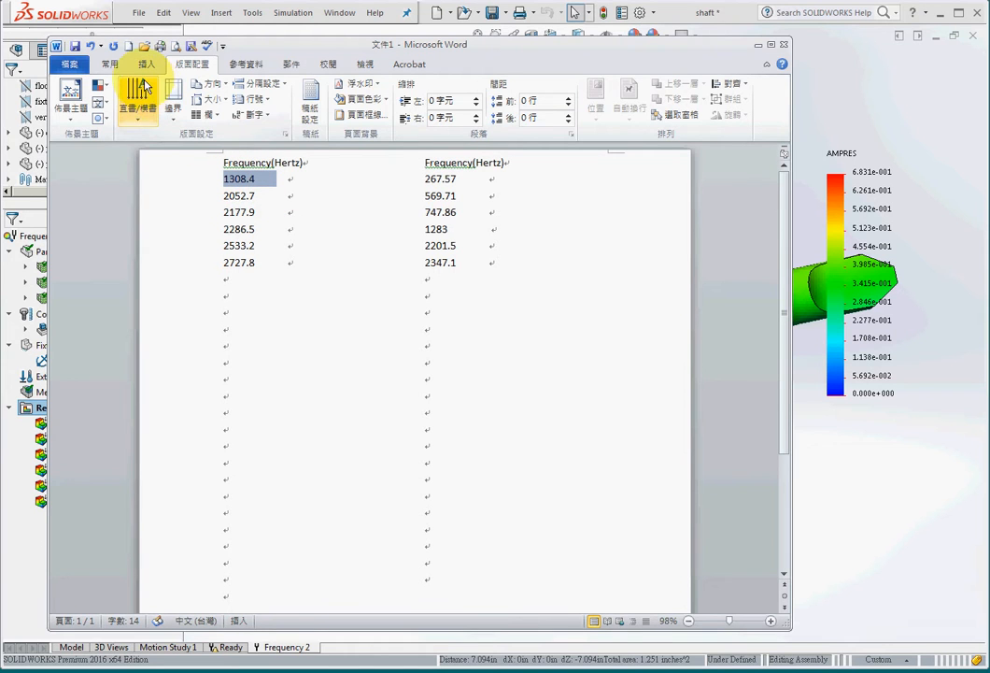
{"action": "left_click", "coordinate": [113, 65]}
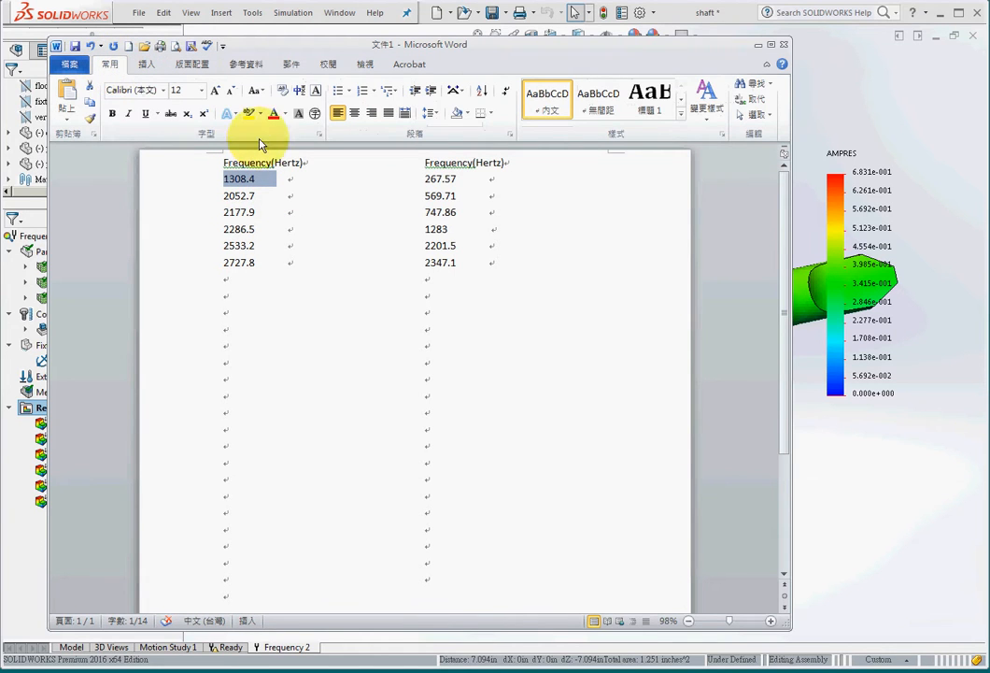
{"action": "left_click", "coordinate": [274, 114]}
{"action": "left_click", "coordinate": [280, 344]}
{"action": "left_click_drag", "start_coordinate": [423, 178], "coordinate": [497, 179]}
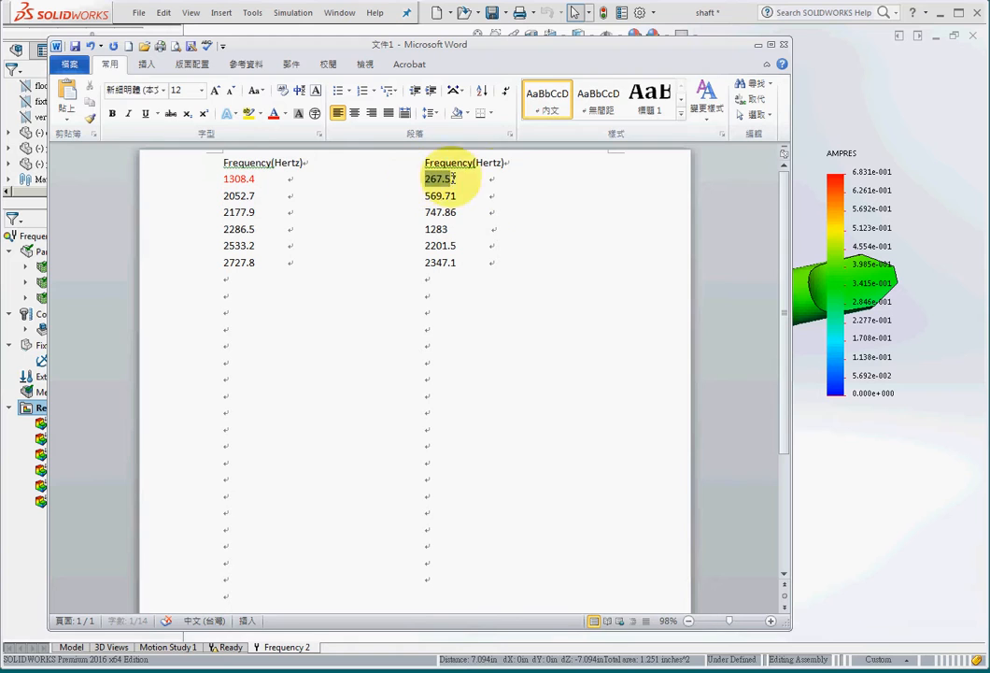
{"action": "left_click", "coordinate": [274, 113]}
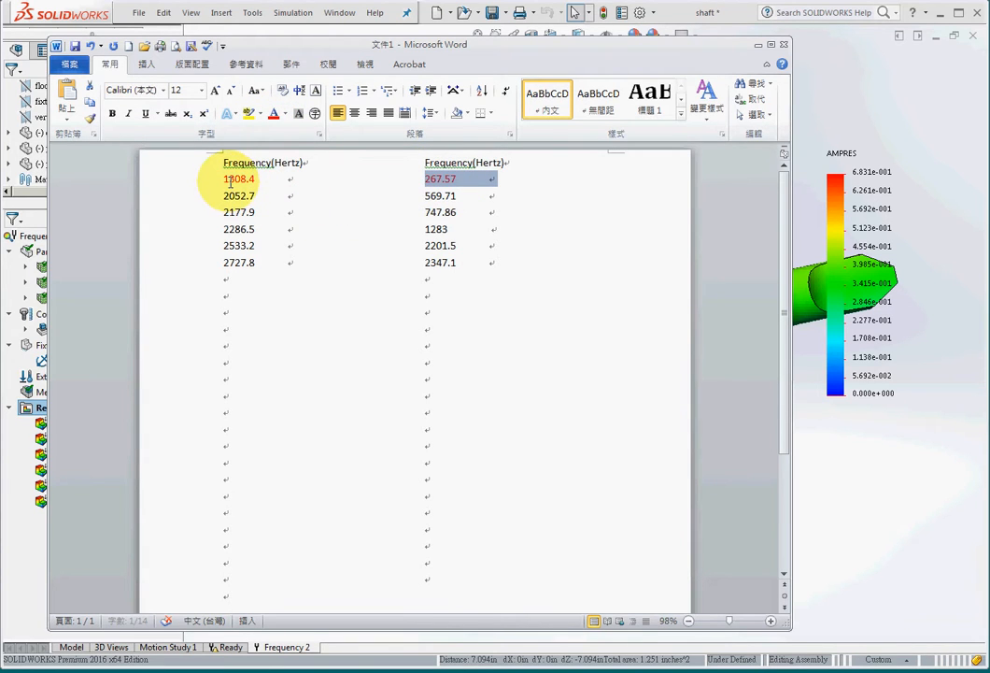
{"action": "left_click", "coordinate": [343, 186]}
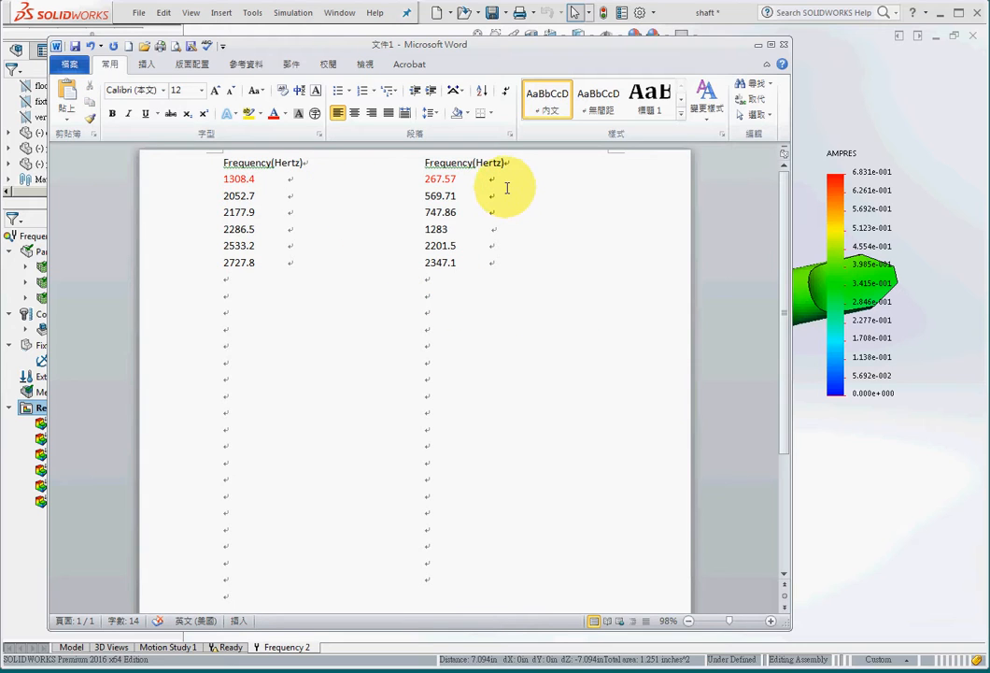
{"action": "left_click_drag", "start_coordinate": [424, 177], "coordinate": [468, 176]}
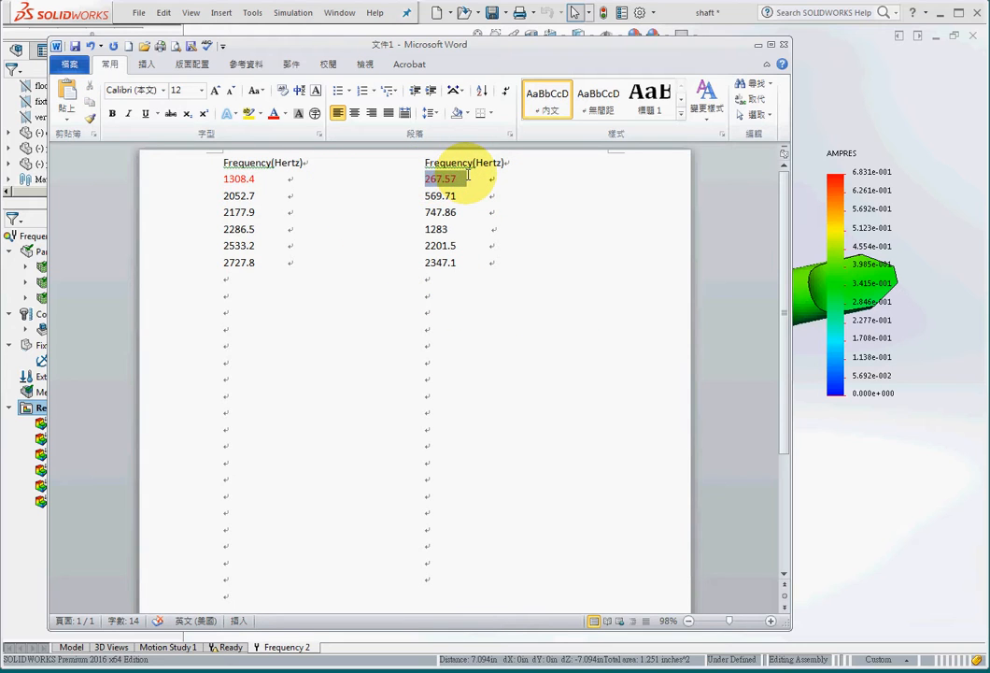
{"action": "left_click", "coordinate": [542, 182]}
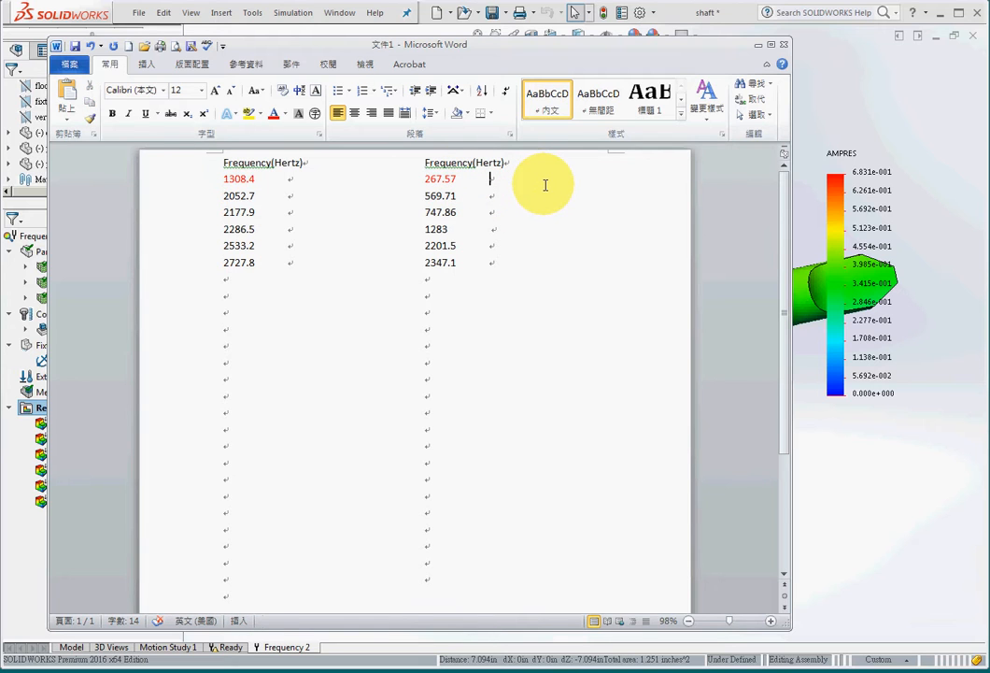
Step: Switch back to SOLIDWORKS and close the List Modes window
{"action": "left_click", "coordinate": [822, 54]}
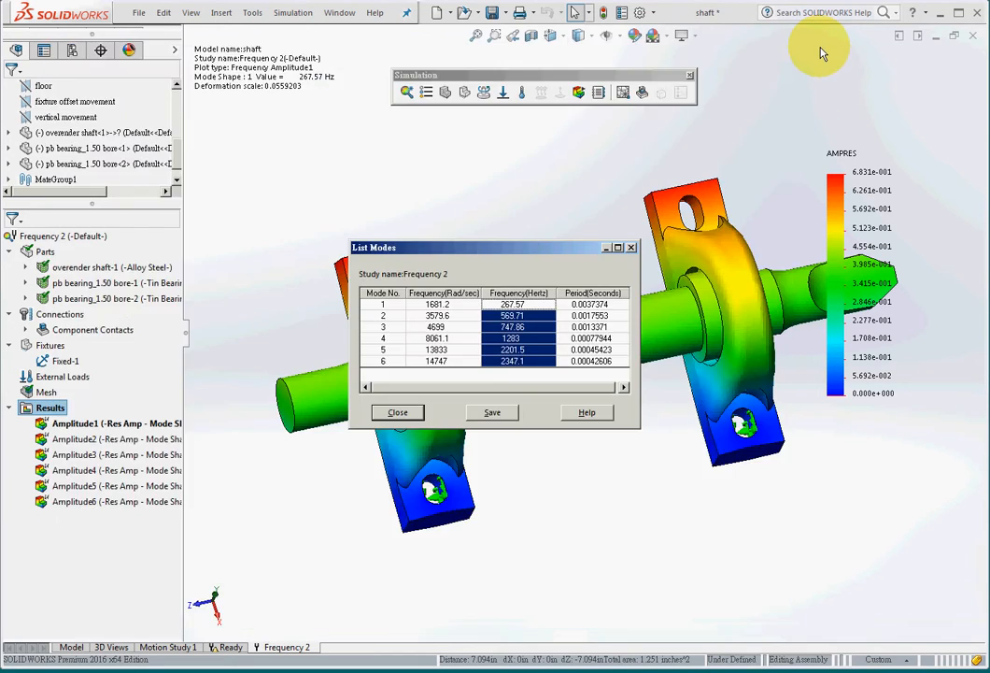
{"action": "left_click", "coordinate": [631, 247]}
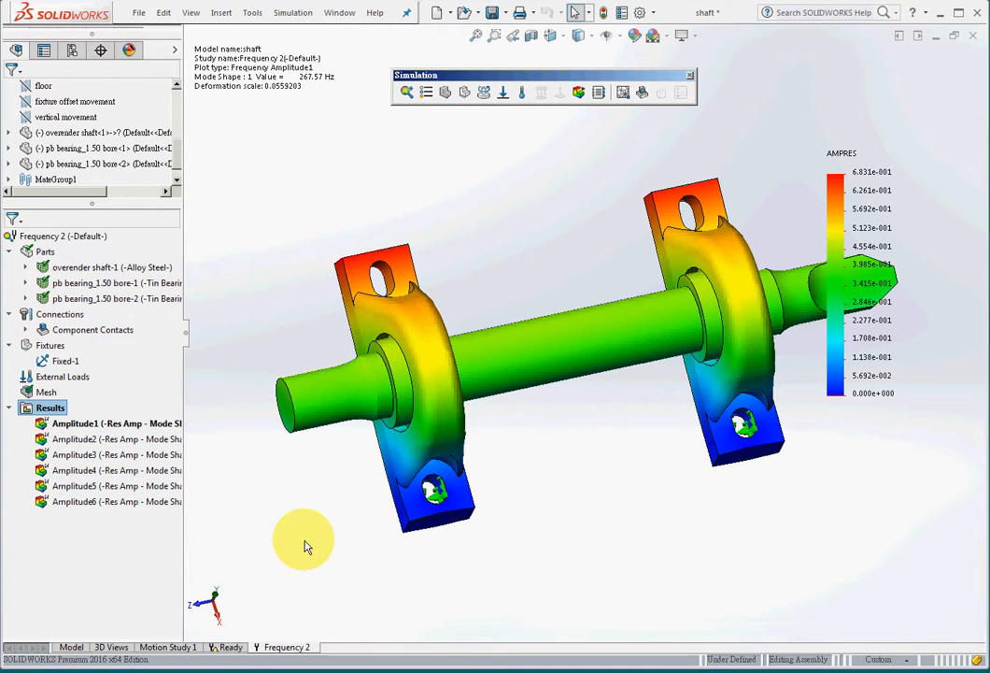
{"action": "middle_click_drag", "start_coordinate": [305, 540], "coordinate": [322, 479]}
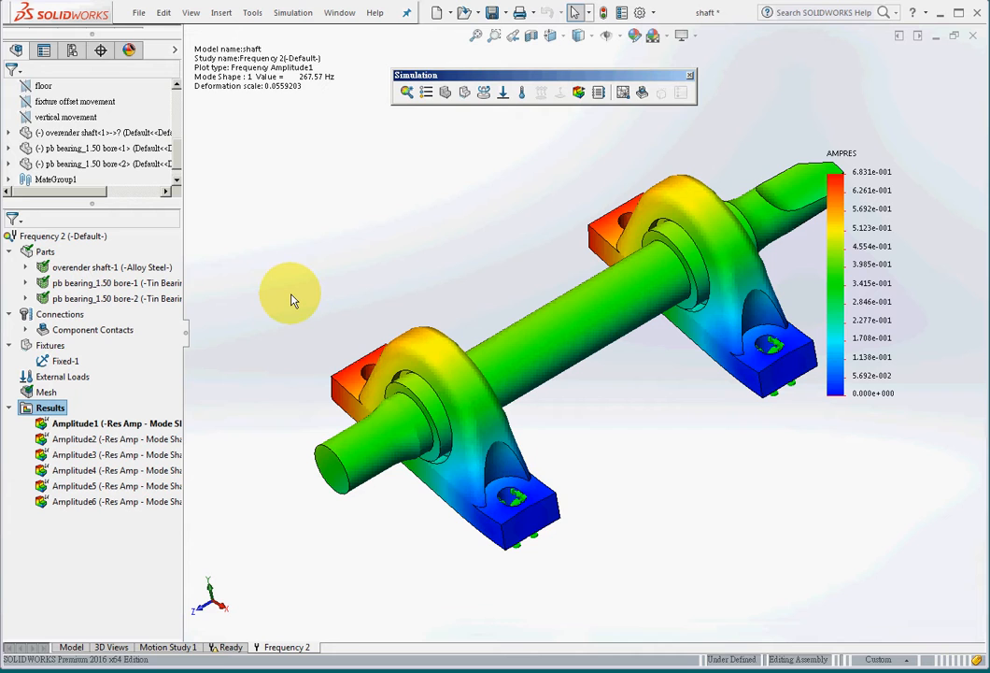
Step: Edit the Fixed-1 fixture to add the rear mounting hole face of each bearing, fixing all four holes
{"action": "right_click", "coordinate": [62, 363]}
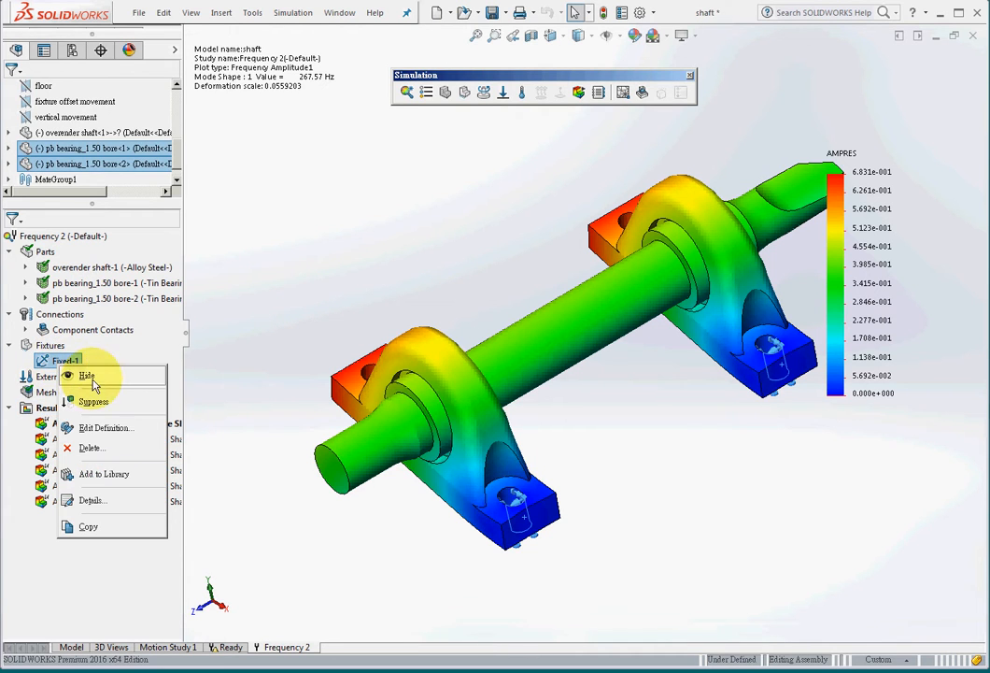
{"action": "left_click", "coordinate": [105, 427]}
{"action": "middle_click_drag", "start_coordinate": [413, 277], "coordinate": [504, 338]}
{"action": "left_click", "coordinate": [363, 316]}
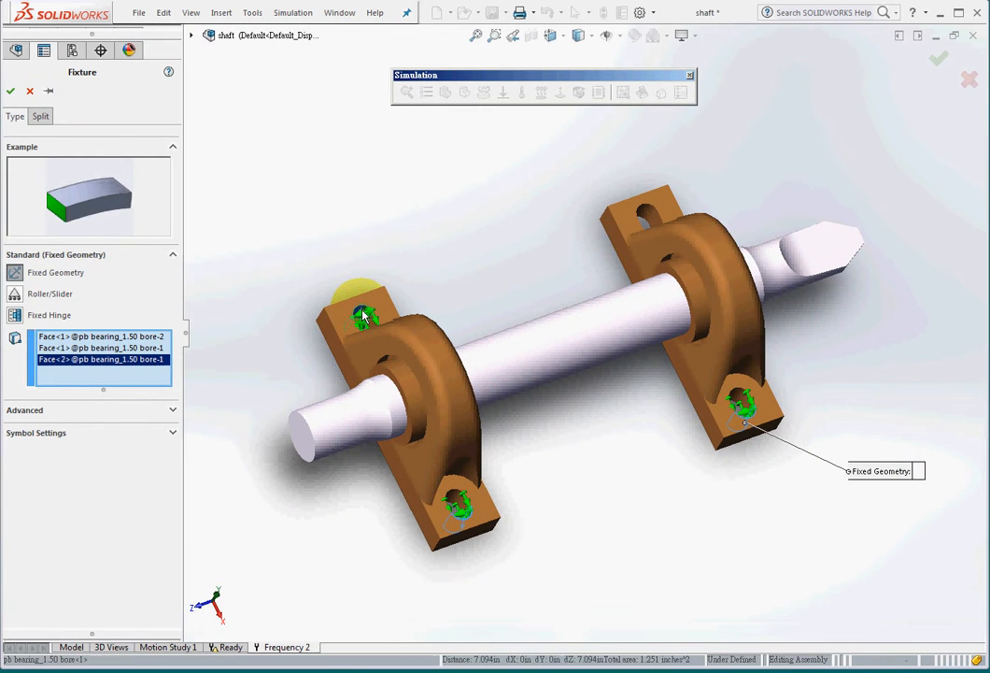
{"action": "left_click", "coordinate": [643, 216]}
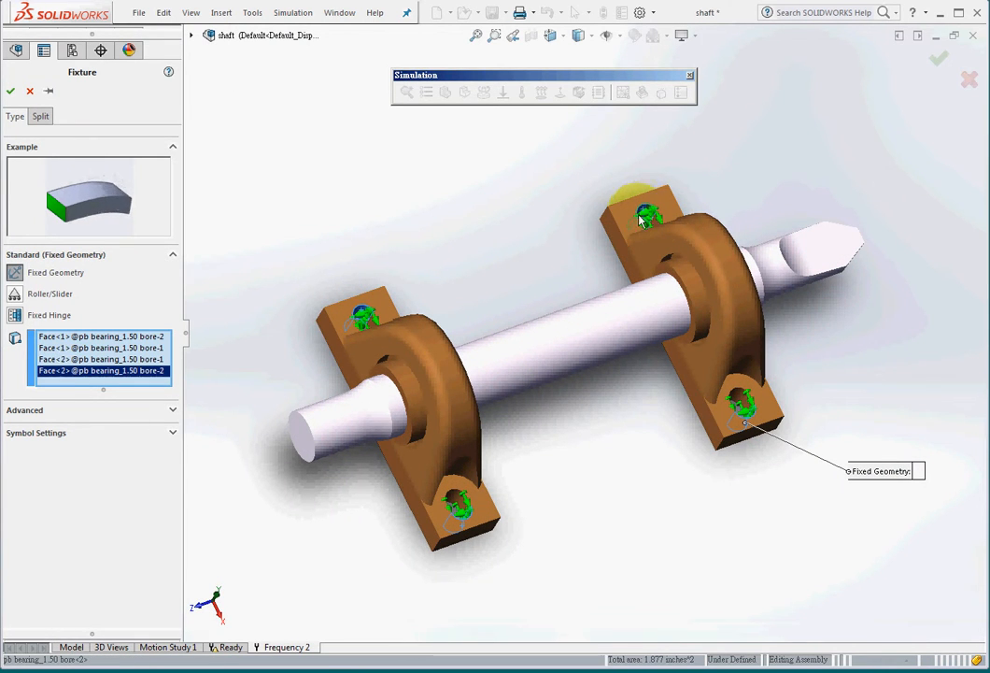
{"action": "mouse_move", "coordinate": [439, 264]}
{"action": "middle_mouse_down"}
{"action": "mouse_move", "coordinate": [416, 222]}
{"action": "mouse_move", "coordinate": [435, 195]}
{"action": "mouse_move", "coordinate": [432, 248]}
{"action": "middle_mouse_up"}
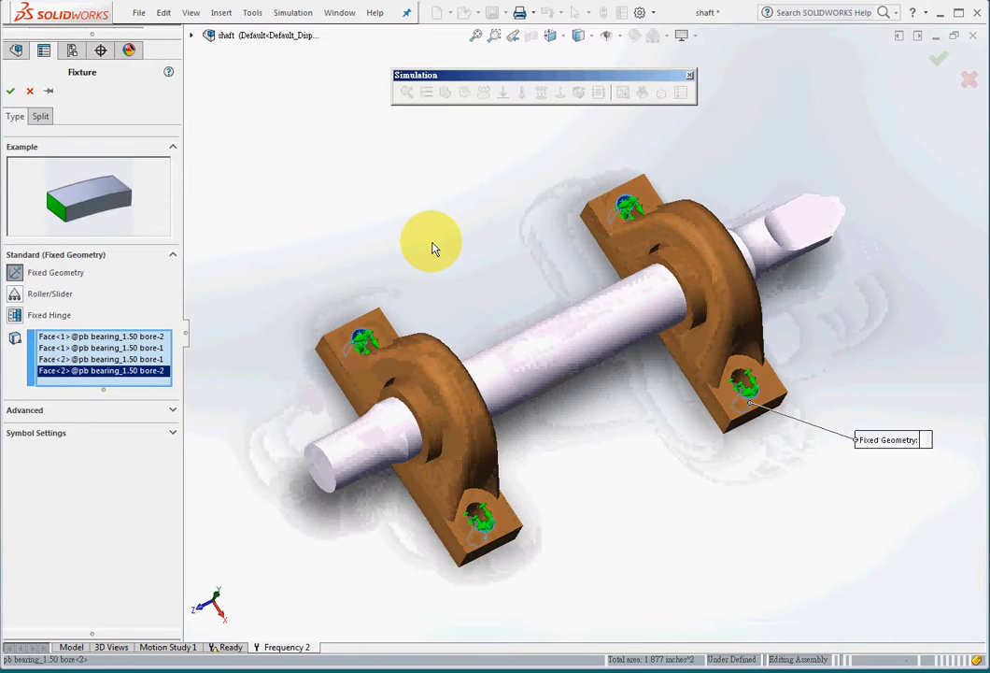
{"action": "left_click", "coordinate": [11, 91]}
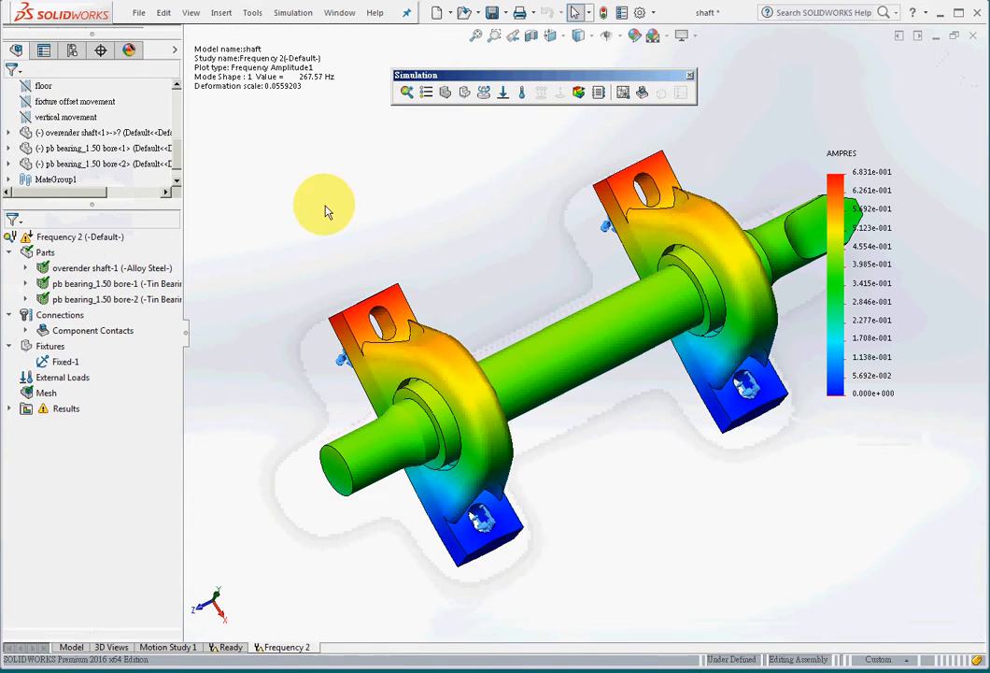
Step: Rerun the Frequency 2 study with all four holes fixed, review its listed resonant frequencies, and close the list
{"action": "left_click", "coordinate": [579, 91]}
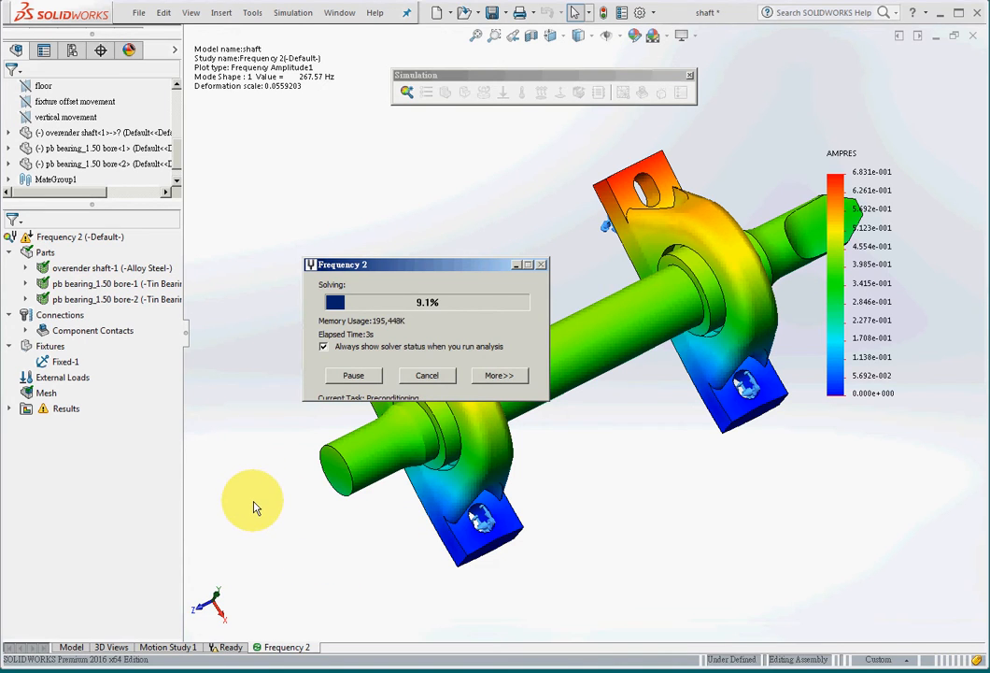
{"action": "right_click", "coordinate": [50, 411]}
{"action": "left_click", "coordinate": [161, 515]}
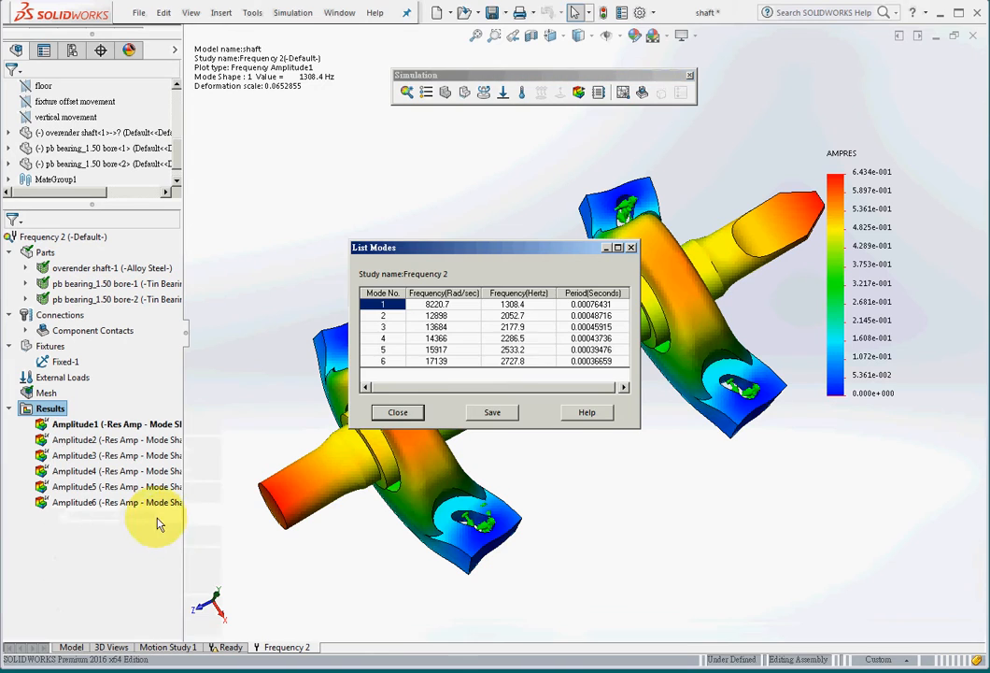
{"action": "left_click", "coordinate": [512, 305]}
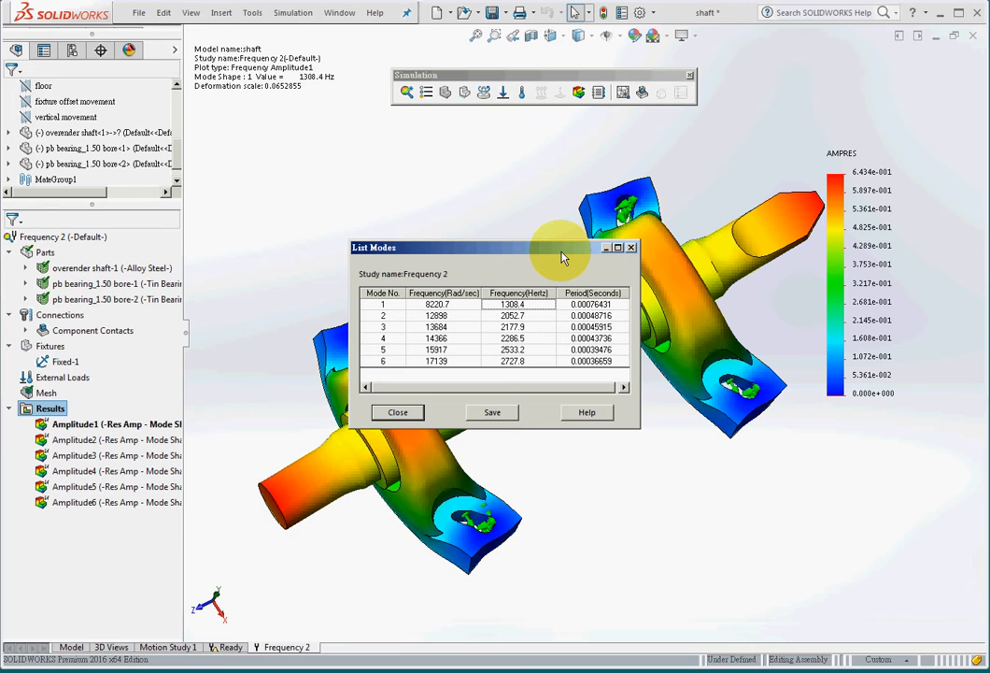
{"action": "left_click", "coordinate": [631, 248]}
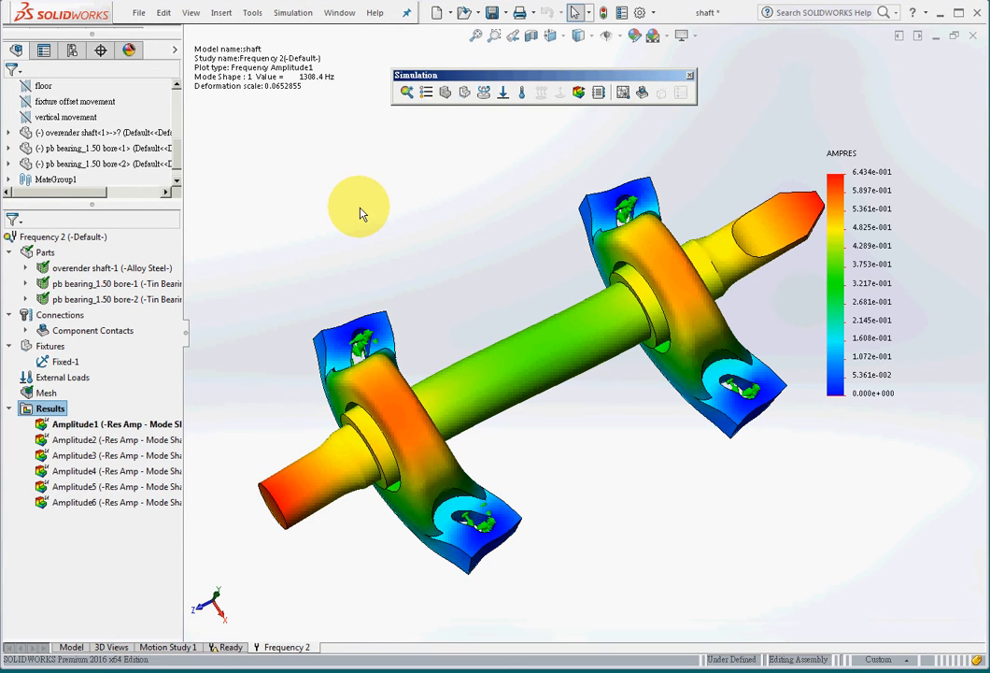